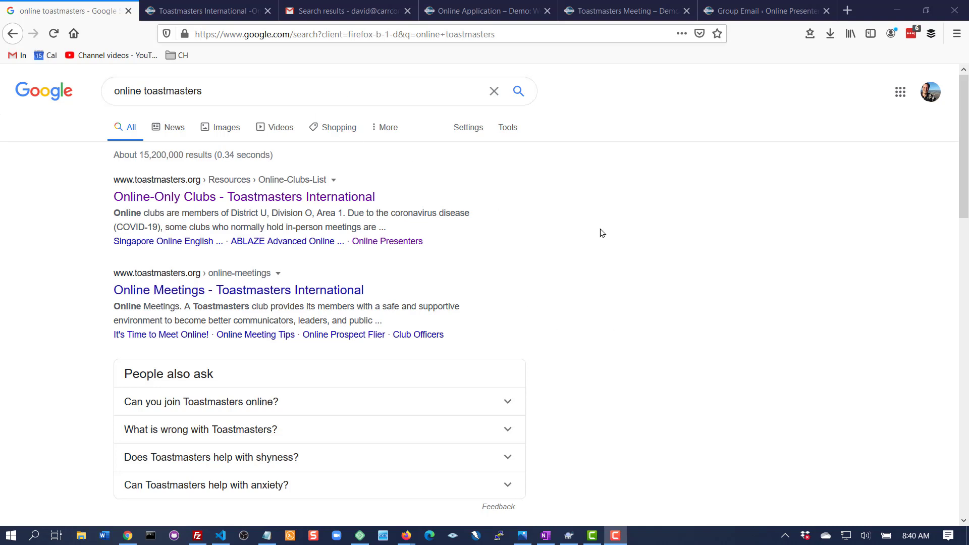
Scroll the 'online toastmasters' results and bring up the Online Presenters Toastmasters: Welcome link menu
{"action": "scroll", "coordinate": [597, 232], "scroll_direction": "down", "scroll_amount": 1}
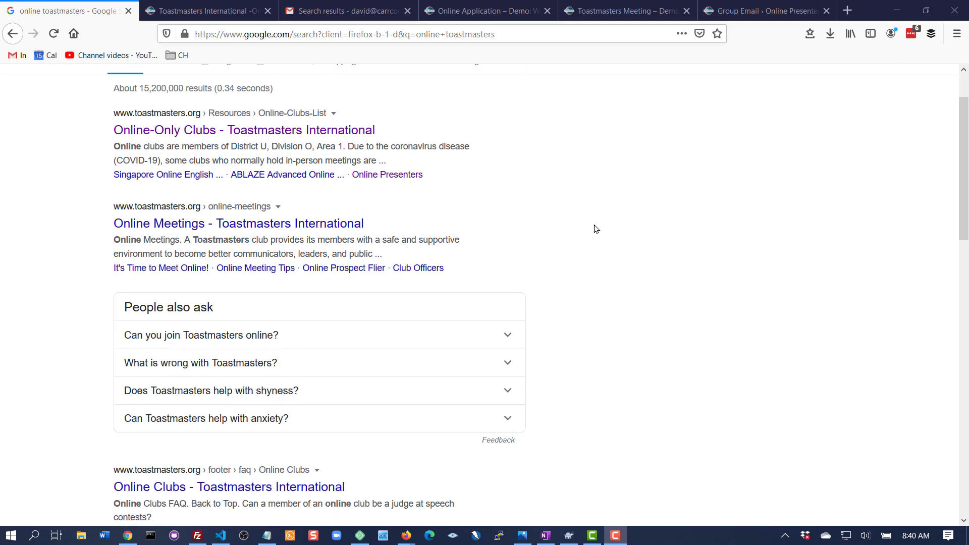
{"action": "scroll", "coordinate": [596, 228], "scroll_direction": "down", "scroll_amount": 2}
{"action": "scroll", "coordinate": [596, 229], "scroll_direction": "down", "scroll_amount": 2}
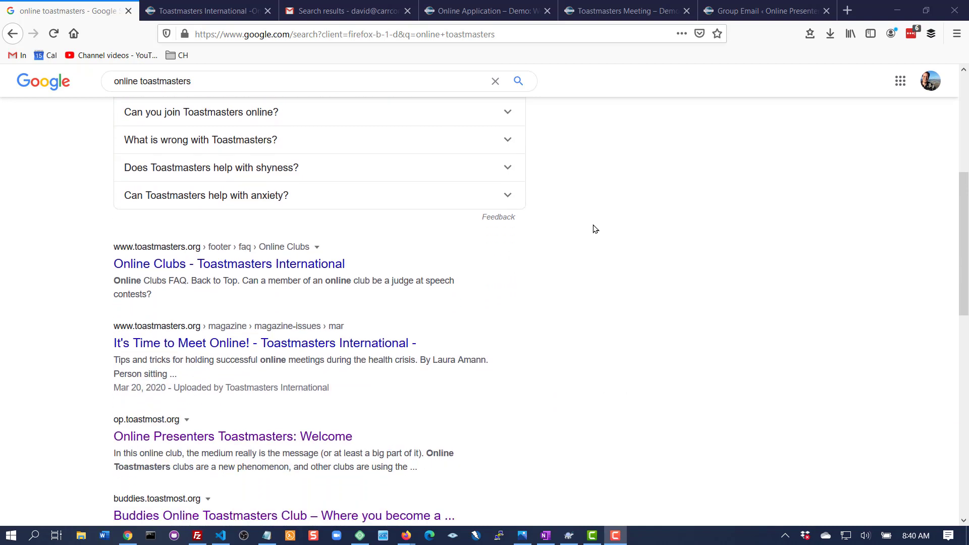
{"action": "scroll", "coordinate": [595, 229], "scroll_direction": "down", "scroll_amount": 1}
{"action": "scroll", "coordinate": [595, 230], "scroll_direction": "down", "scroll_amount": 1}
{"action": "scroll", "coordinate": [594, 229], "scroll_direction": "down", "scroll_amount": 1}
{"action": "scroll", "coordinate": [593, 230], "scroll_direction": "down", "scroll_amount": 1}
{"action": "scroll", "coordinate": [592, 232], "scroll_direction": "down", "scroll_amount": 1}
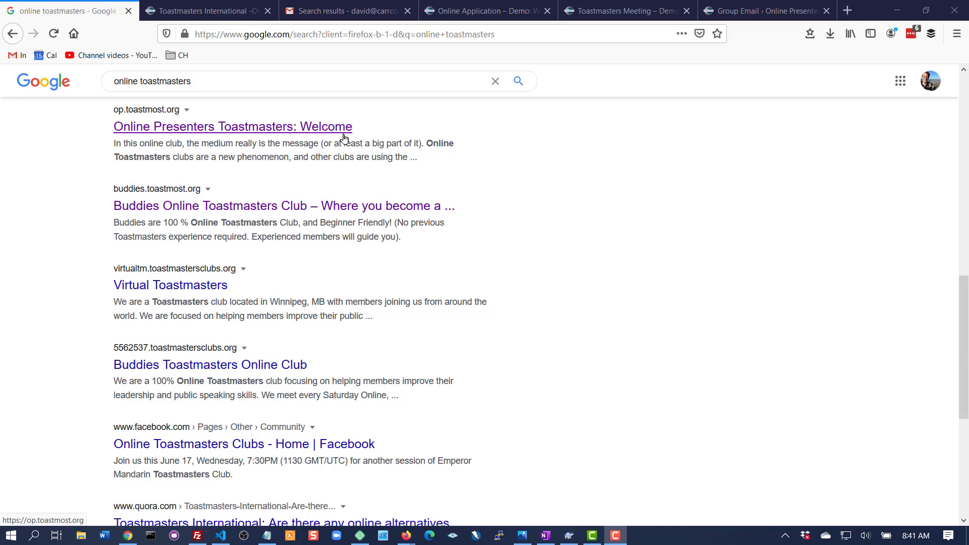
{"action": "right_click", "coordinate": [258, 129]}
Open the Online Presenters site in a new tab and browse down to the workshop replays
{"action": "left_click", "coordinate": [272, 134]}
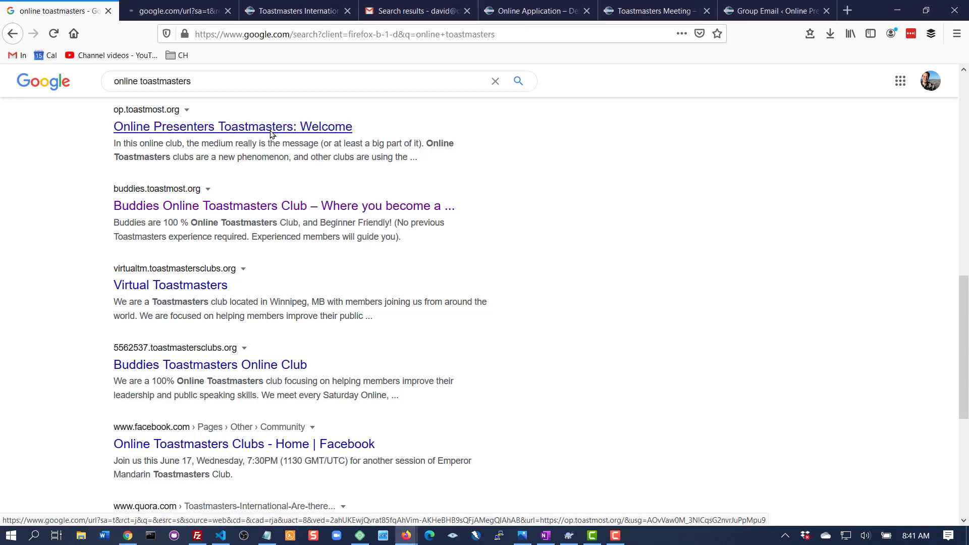
{"action": "left_click", "coordinate": [176, 11]}
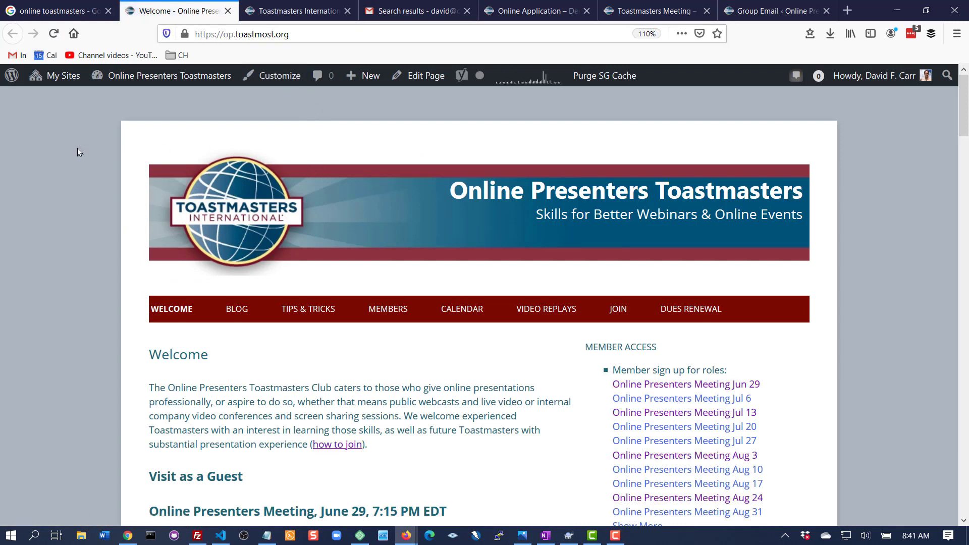
{"action": "scroll", "coordinate": [73, 151], "scroll_direction": "down", "scroll_amount": 4}
{"action": "scroll", "coordinate": [73, 151], "scroll_direction": "down", "scroll_amount": 3}
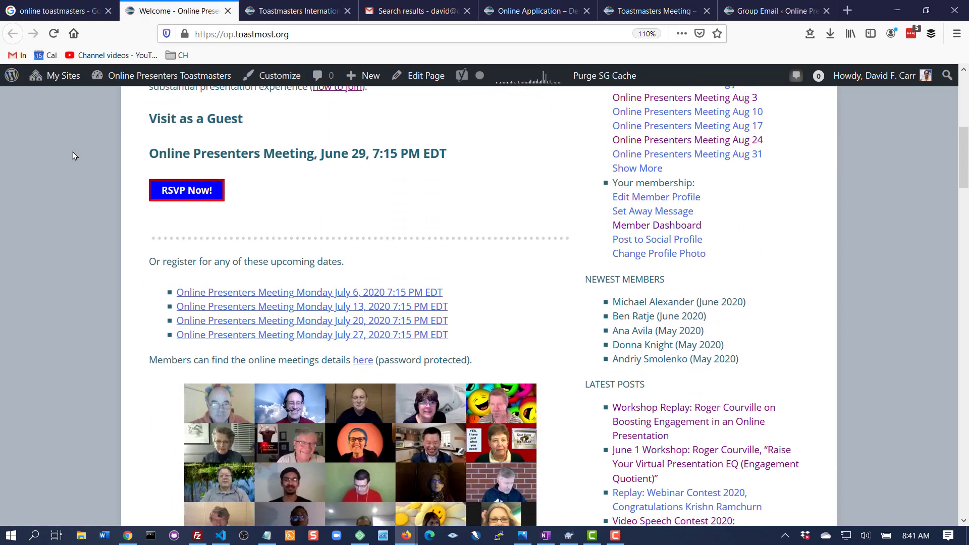
{"action": "scroll", "coordinate": [73, 151], "scroll_direction": "down", "scroll_amount": 4}
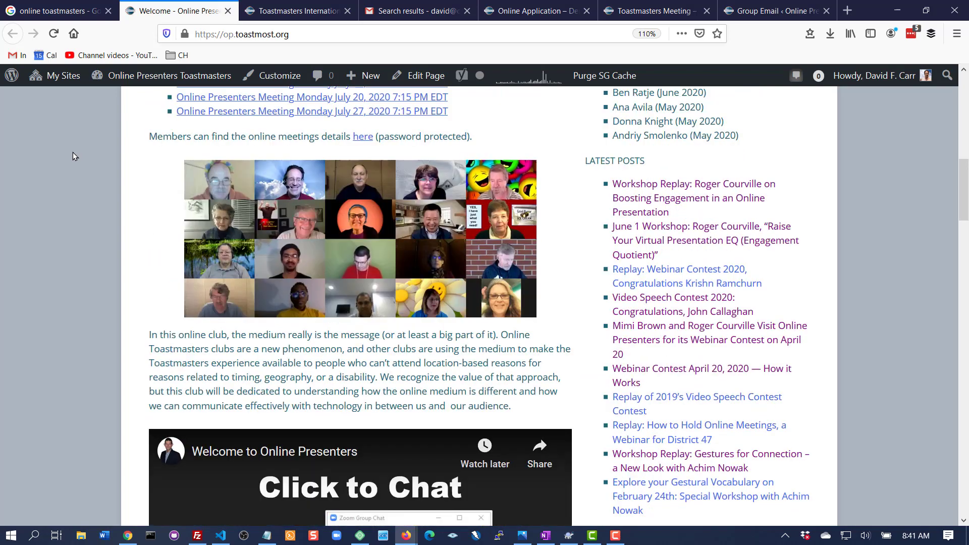
{"action": "scroll", "coordinate": [72, 152], "scroll_direction": "down", "scroll_amount": 4}
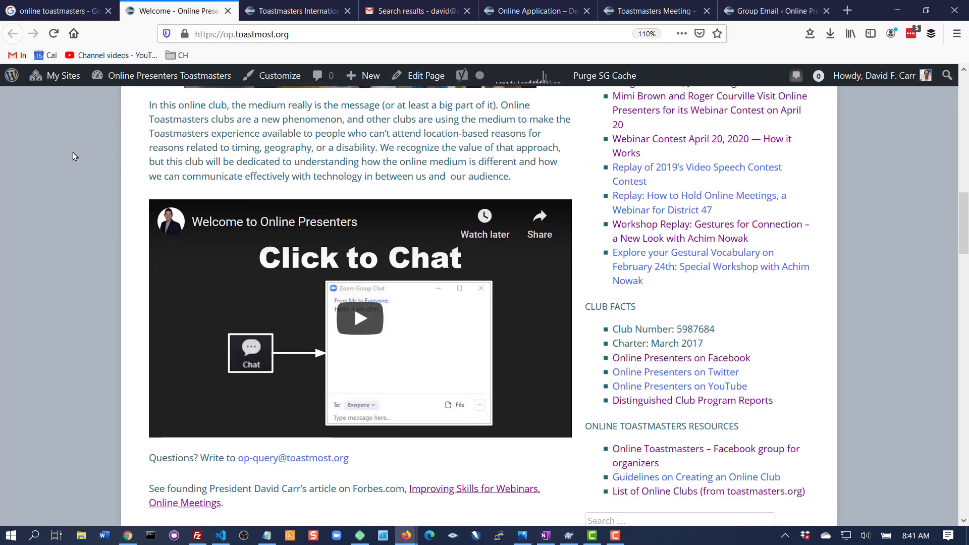
{"action": "scroll", "coordinate": [73, 152], "scroll_direction": "down", "scroll_amount": 1}
{"action": "scroll", "coordinate": [72, 153], "scroll_direction": "down", "scroll_amount": 4}
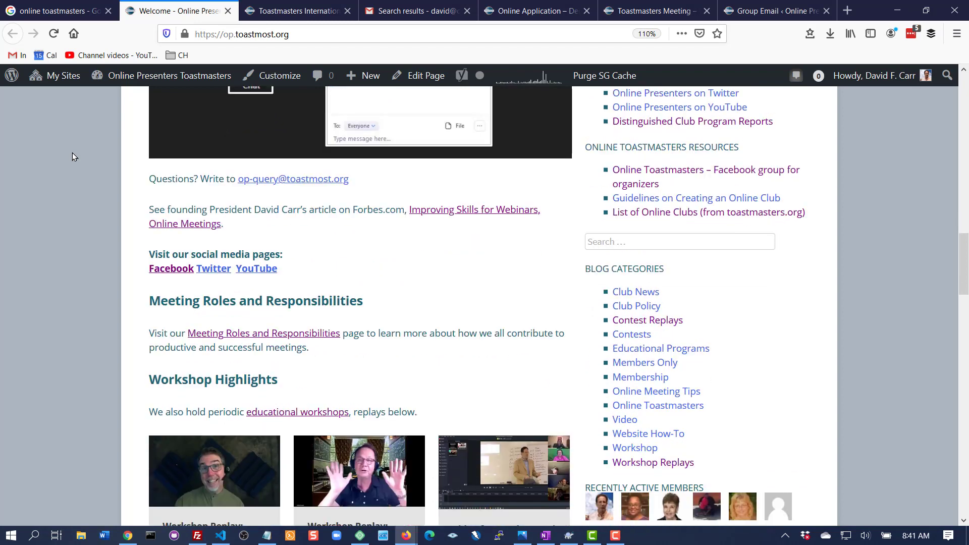
{"action": "scroll", "coordinate": [72, 153], "scroll_direction": "down", "scroll_amount": 3}
{"action": "scroll", "coordinate": [72, 153], "scroll_direction": "down", "scroll_amount": 3}
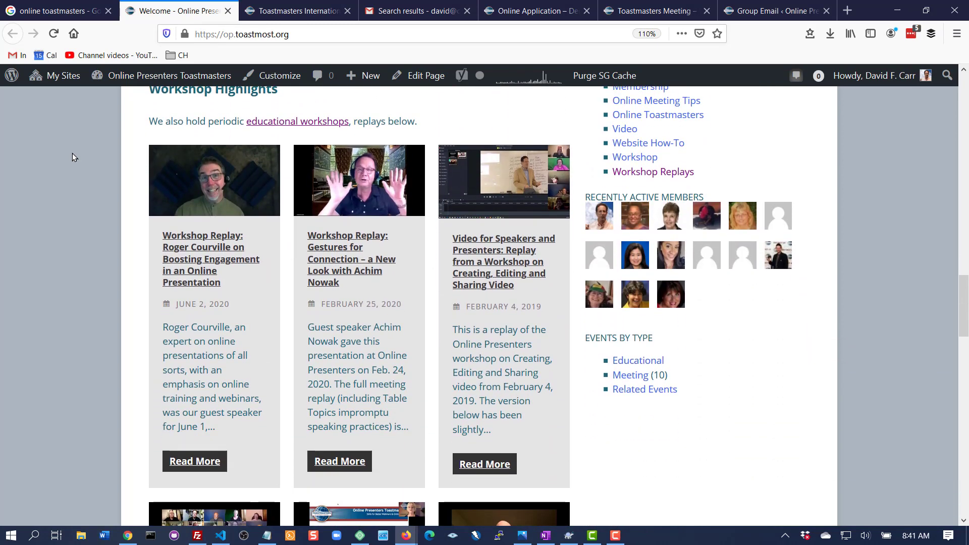
Scroll back up the club home page to the Welcome section at the top
{"action": "scroll", "coordinate": [71, 153], "scroll_direction": "up", "scroll_amount": 1}
{"action": "scroll", "coordinate": [71, 153], "scroll_direction": "down", "scroll_amount": 2}
{"action": "scroll", "coordinate": [71, 153], "scroll_direction": "down", "scroll_amount": 5}
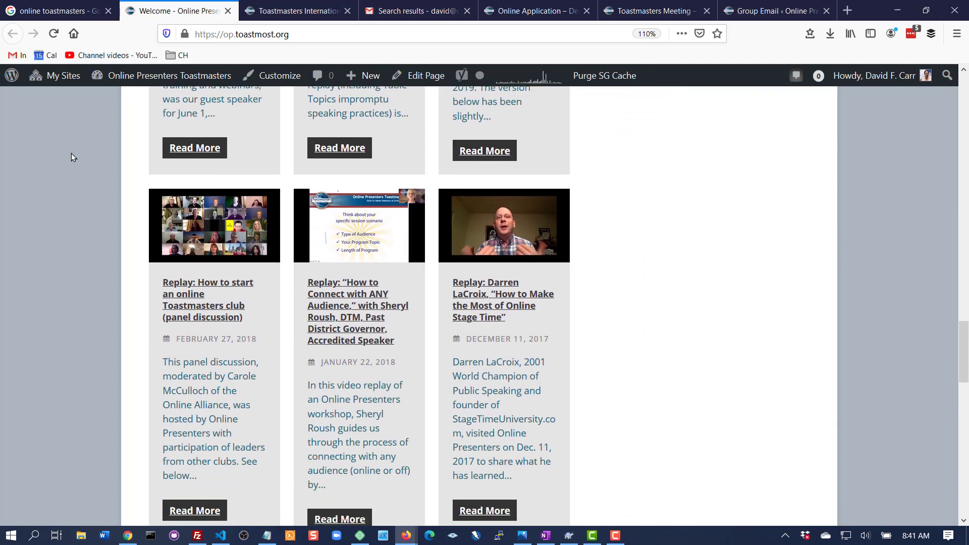
{"action": "scroll", "coordinate": [71, 153], "scroll_direction": "up", "scroll_amount": 5}
{"action": "scroll", "coordinate": [71, 152], "scroll_direction": "up", "scroll_amount": 6}
{"action": "scroll", "coordinate": [71, 153], "scroll_direction": "up", "scroll_amount": 5}
{"action": "scroll", "coordinate": [71, 152], "scroll_direction": "up", "scroll_amount": 6}
{"action": "scroll", "coordinate": [71, 153], "scroll_direction": "up", "scroll_amount": 5}
{"action": "scroll", "coordinate": [71, 153], "scroll_direction": "up", "scroll_amount": 4}
{"action": "scroll", "coordinate": [71, 153], "scroll_direction": "up", "scroll_amount": 3}
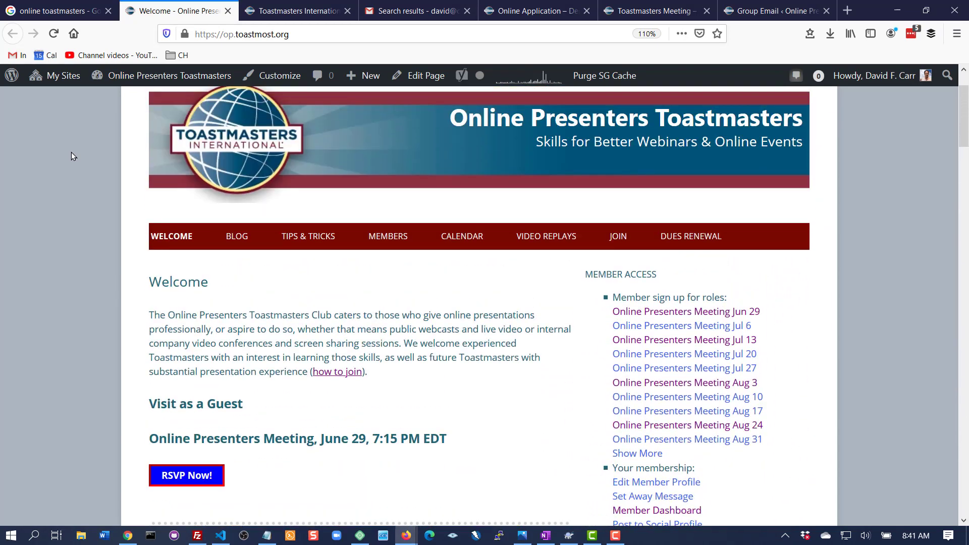
{"action": "scroll", "coordinate": [71, 152], "scroll_direction": "up", "scroll_amount": 1}
{"action": "scroll", "coordinate": [71, 152], "scroll_direction": "down", "scroll_amount": 2}
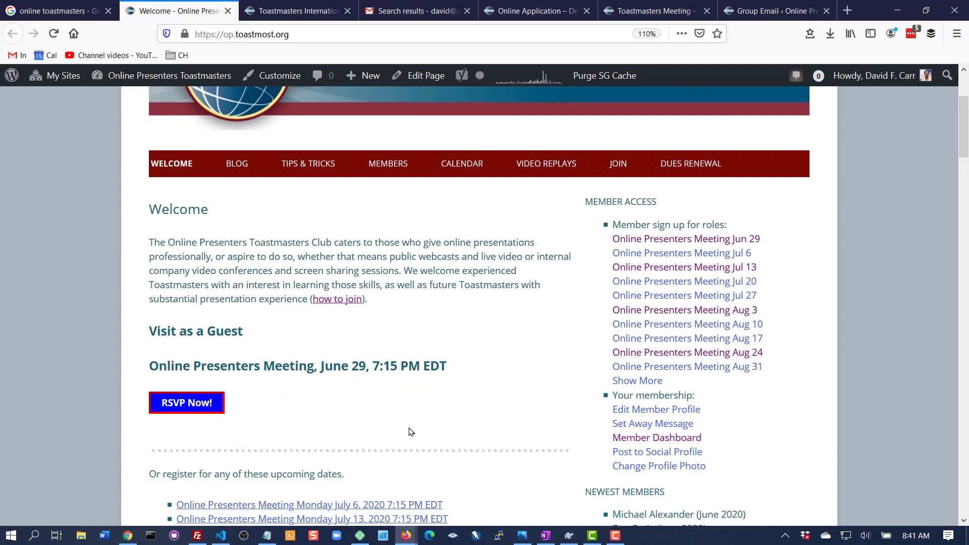
Start a June 29 RSVP as a DTM on a third-plus visit, interested in joining
{"action": "left_click", "coordinate": [218, 407]}
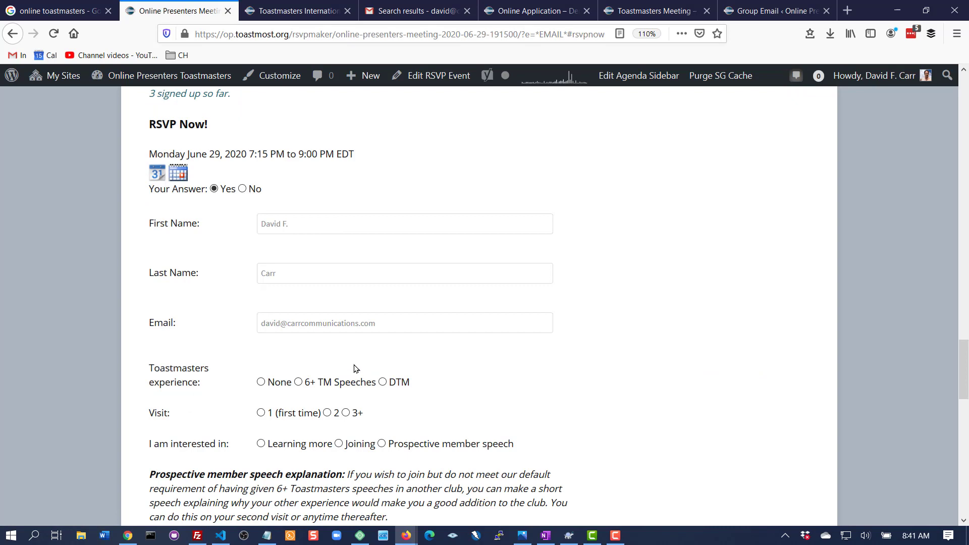
{"action": "scroll", "coordinate": [494, 389], "scroll_direction": "down", "scroll_amount": 1}
{"action": "scroll", "coordinate": [513, 403], "scroll_direction": "down", "scroll_amount": 2}
{"action": "left_click", "coordinate": [382, 310]}
{"action": "left_click", "coordinate": [345, 340]}
{"action": "left_click", "coordinate": [338, 371]}
{"action": "scroll", "coordinate": [340, 376], "scroll_direction": "down", "scroll_amount": 3}
{"action": "scroll", "coordinate": [346, 275], "scroll_direction": "down", "scroll_amount": 1}
Enter experience 'founded the club', location 'Coral Springs, Florida' and note 'This is a test'
{"action": "left_click", "coordinate": [332, 198]}
{"action": "type", "text": "founded the club"}
{"action": "key", "text": "Tab"}
{"action": "type", "text": "Coral S"}
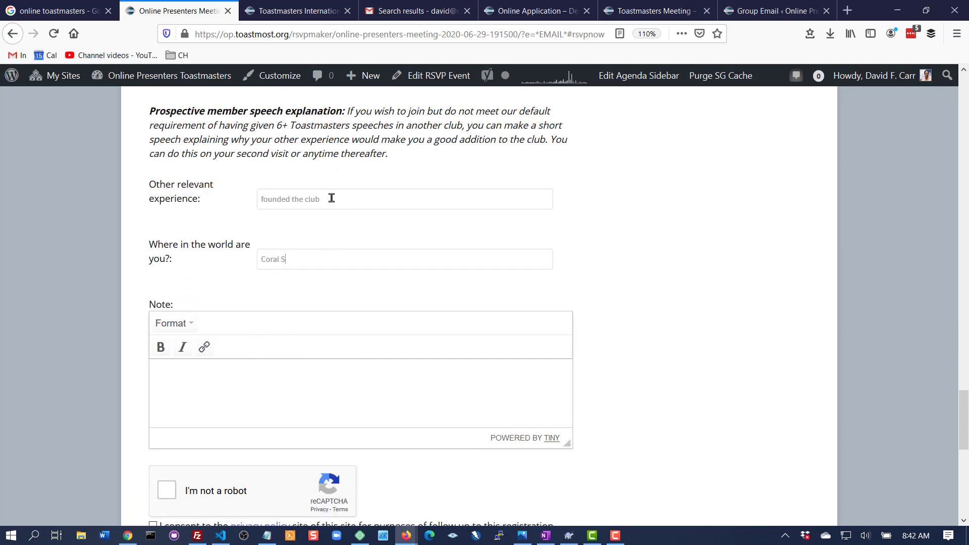
{"action": "type", "text": "prings, Florida"}
{"action": "left_click", "coordinate": [237, 400]}
{"action": "type", "text": "This is a test"}
Tick reCAPTCHA and privacy consent, submit the RSVP, and review the Zoom confirmation
{"action": "scroll", "coordinate": [237, 401], "scroll_direction": "down", "scroll_amount": 3}
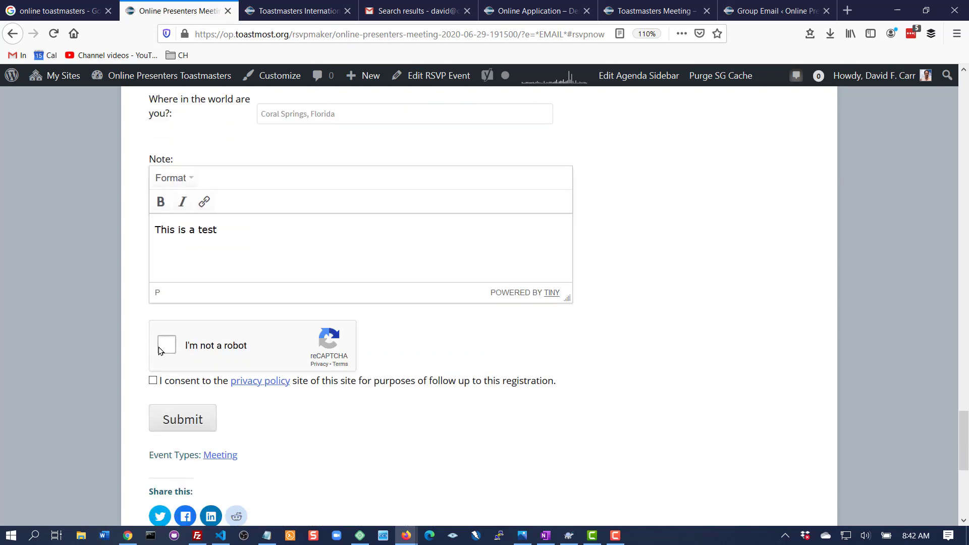
{"action": "left_click", "coordinate": [167, 345]}
{"action": "left_click", "coordinate": [153, 381]}
{"action": "left_click", "coordinate": [187, 422]}
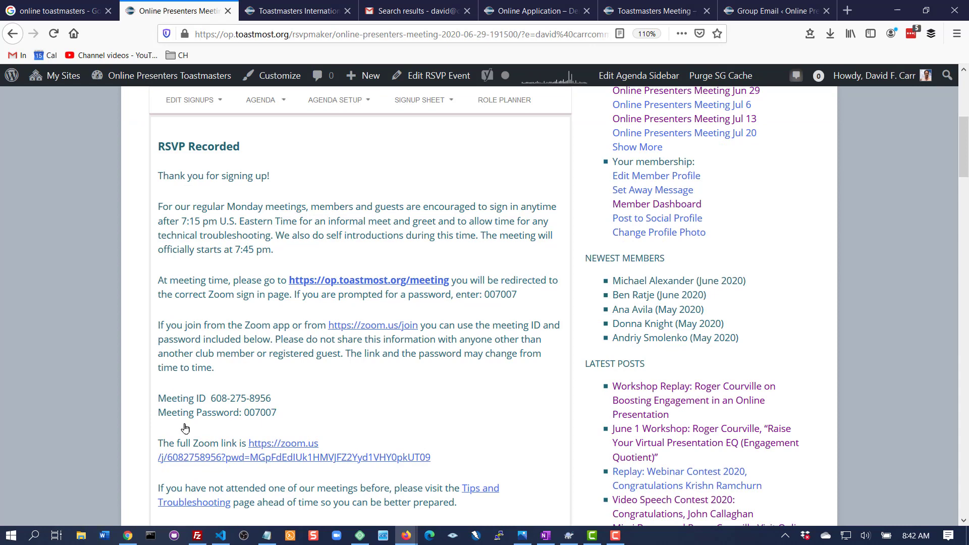
{"action": "scroll", "coordinate": [92, 437], "scroll_direction": "down", "scroll_amount": 2}
{"action": "scroll", "coordinate": [92, 433], "scroll_direction": "up", "scroll_amount": 2}
Go back to the 'online toastmasters' Google search results
{"action": "left_click", "coordinate": [61, 13]}
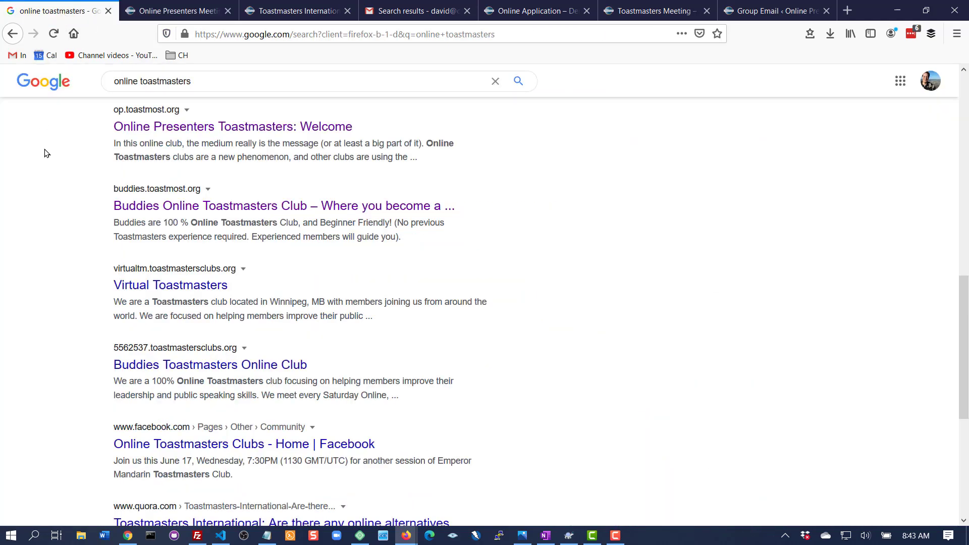
{"action": "scroll", "coordinate": [44, 152], "scroll_direction": "up", "scroll_amount": 6}
{"action": "scroll", "coordinate": [44, 152], "scroll_direction": "up", "scroll_amount": 4}
{"action": "scroll", "coordinate": [43, 151], "scroll_direction": "up", "scroll_amount": 1}
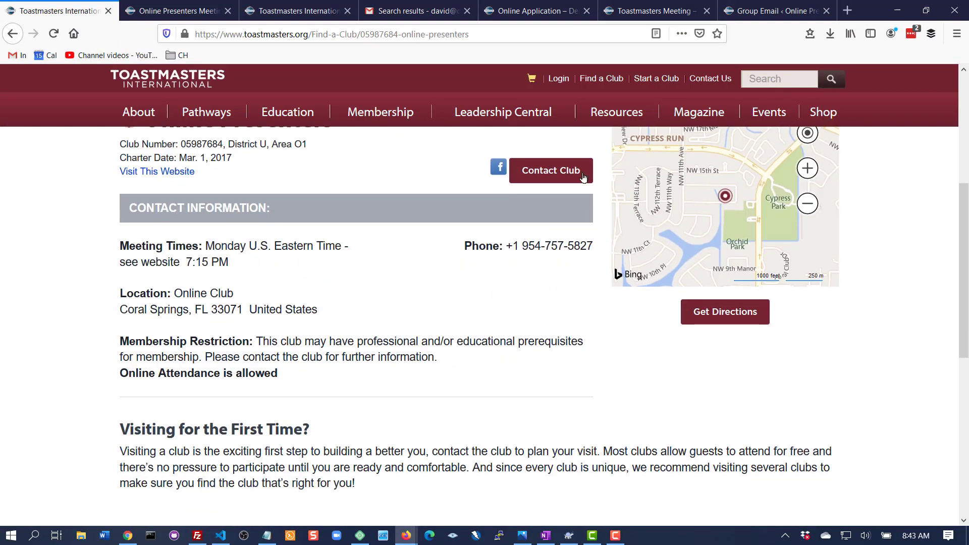
{"action": "left_click", "coordinate": [554, 174]}
{"action": "left_click", "coordinate": [402, 205]}
{"action": "key", "text": "Down"}
{"action": "key", "text": "Tab"}
Choose Web search as the referral source, send the request and dismiss the confirmation
{"action": "left_click", "coordinate": [463, 329]}
{"action": "left_click", "coordinate": [344, 226]}
{"action": "left_click", "coordinate": [363, 353]}
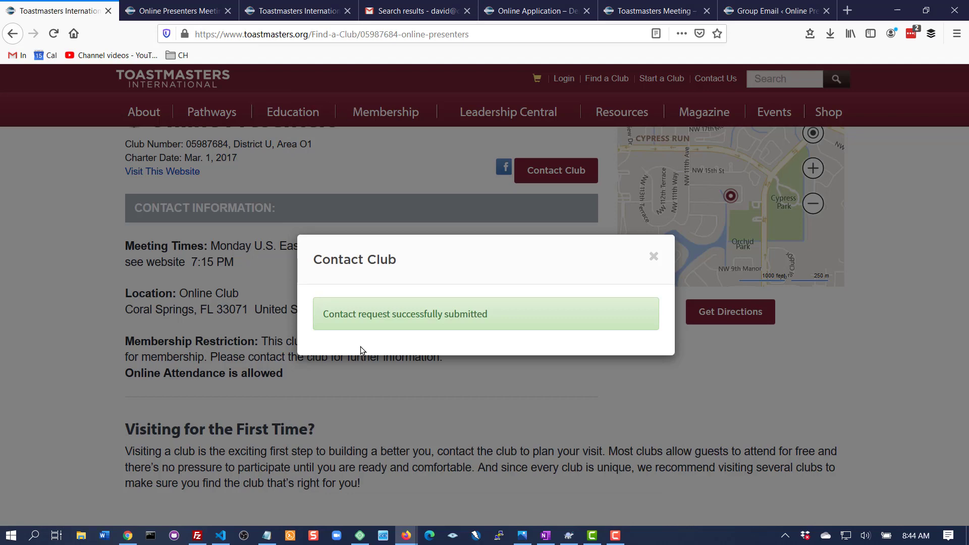
{"action": "left_click", "coordinate": [653, 257]}
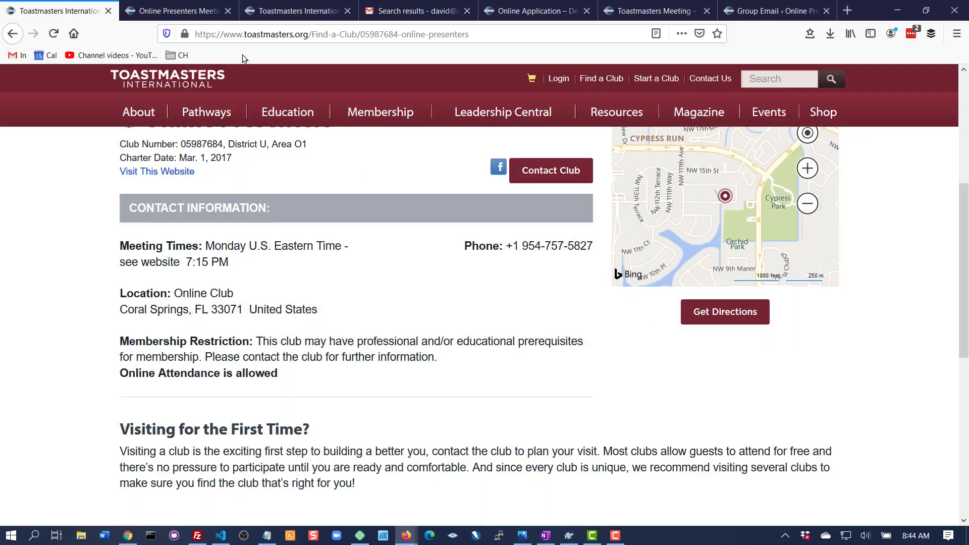
Read the 'Visit the Online Presenters Website' automated reply in Gmail
{"action": "left_click", "coordinate": [398, 12]}
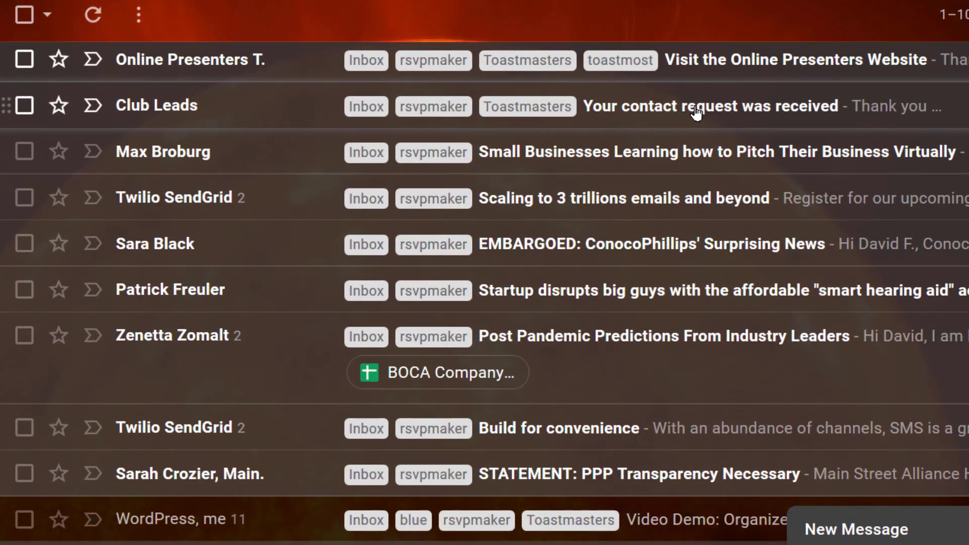
{"action": "left_click", "coordinate": [756, 64]}
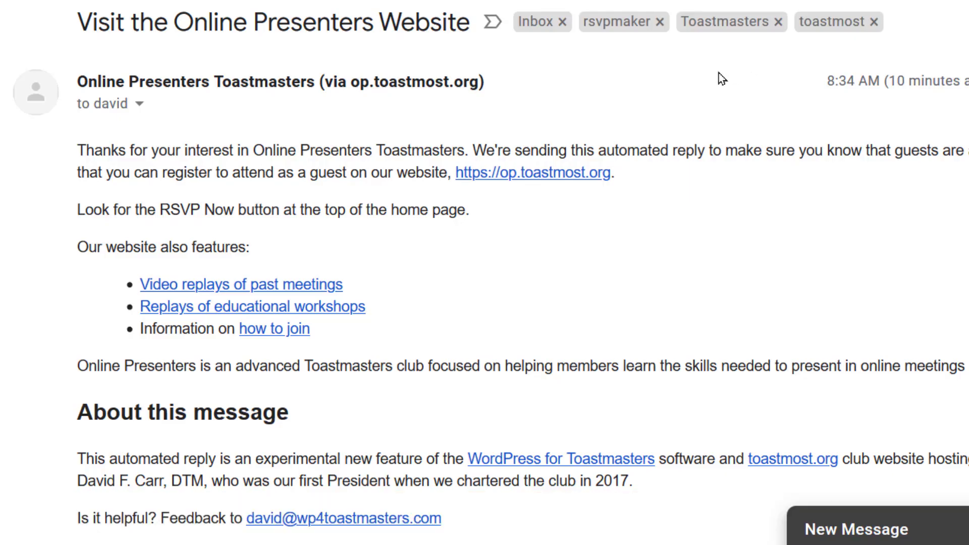
{"action": "scroll", "coordinate": [641, 174], "scroll_direction": "down", "scroll_amount": 1}
{"action": "scroll", "coordinate": [638, 176], "scroll_direction": "down", "scroll_amount": 2}
{"action": "scroll", "coordinate": [638, 175], "scroll_direction": "down", "scroll_amount": 5}
{"action": "scroll", "coordinate": [638, 176], "scroll_direction": "up", "scroll_amount": 5}
{"action": "scroll", "coordinate": [635, 171], "scroll_direction": "up", "scroll_amount": 4}
{"action": "scroll", "coordinate": [635, 169], "scroll_direction": "down", "scroll_amount": 1}
{"action": "scroll", "coordinate": [635, 168], "scroll_direction": "down", "scroll_amount": 1}
{"action": "scroll", "coordinate": [635, 169], "scroll_direction": "up", "scroll_amount": 2}
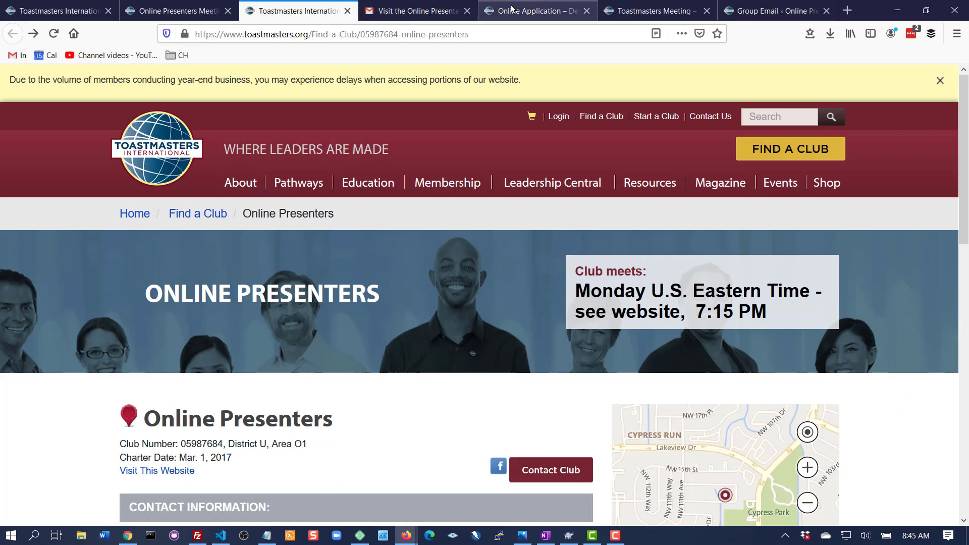
On the demo membership application, choose Dual type and enter previous club 'Club Awesome'
{"action": "left_click", "coordinate": [511, 10]}
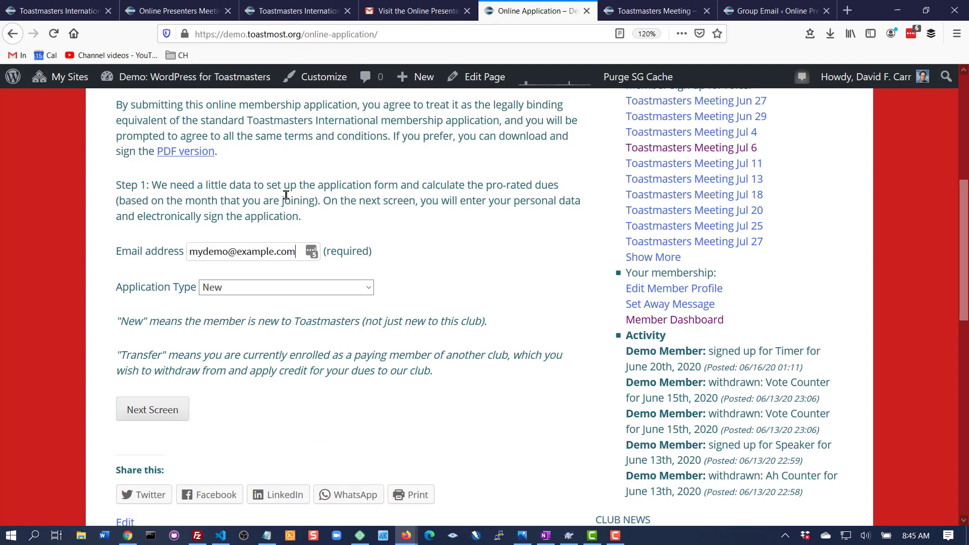
{"action": "scroll", "coordinate": [423, 160], "scroll_direction": "up", "scroll_amount": 5}
{"action": "scroll", "coordinate": [423, 159], "scroll_direction": "up", "scroll_amount": 1}
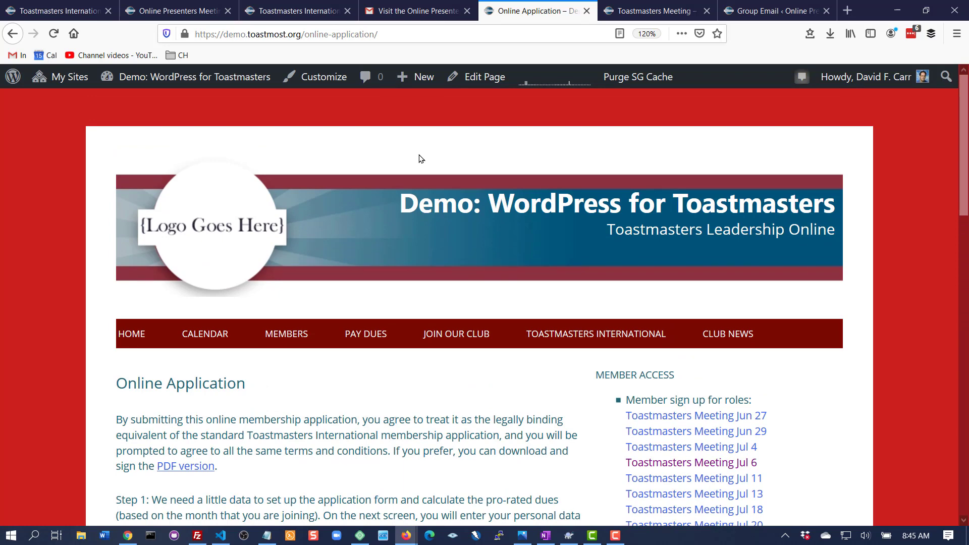
{"action": "scroll", "coordinate": [289, 256], "scroll_direction": "down", "scroll_amount": 8}
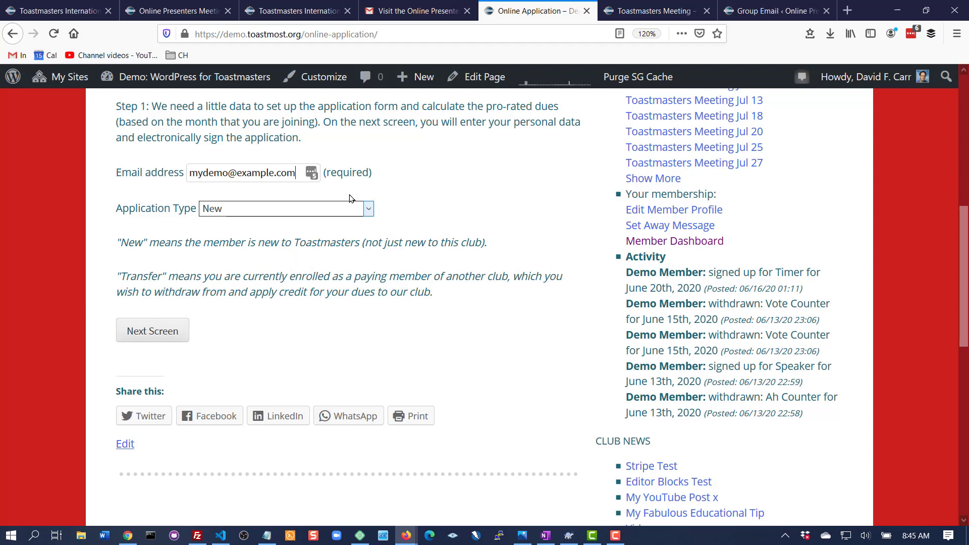
{"action": "left_click", "coordinate": [302, 210]}
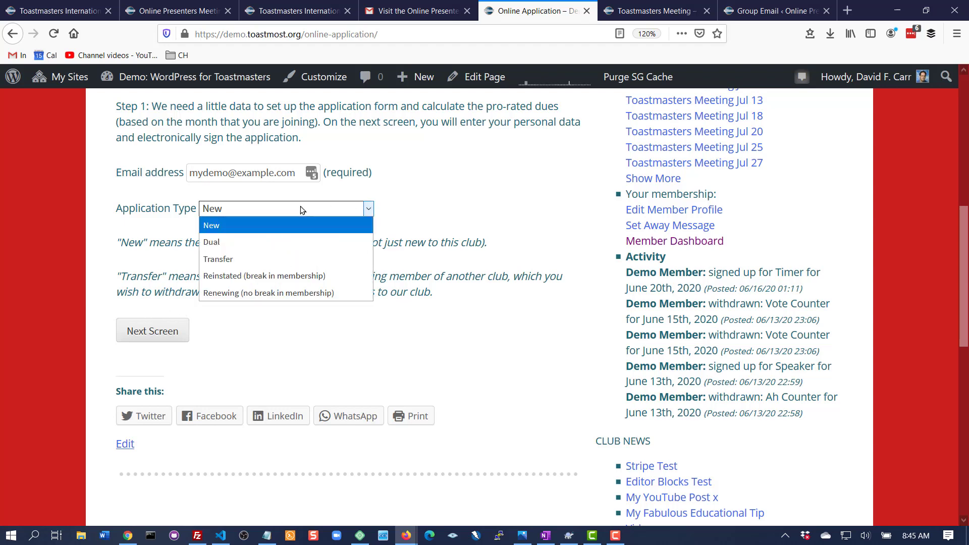
{"action": "left_click", "coordinate": [267, 239]}
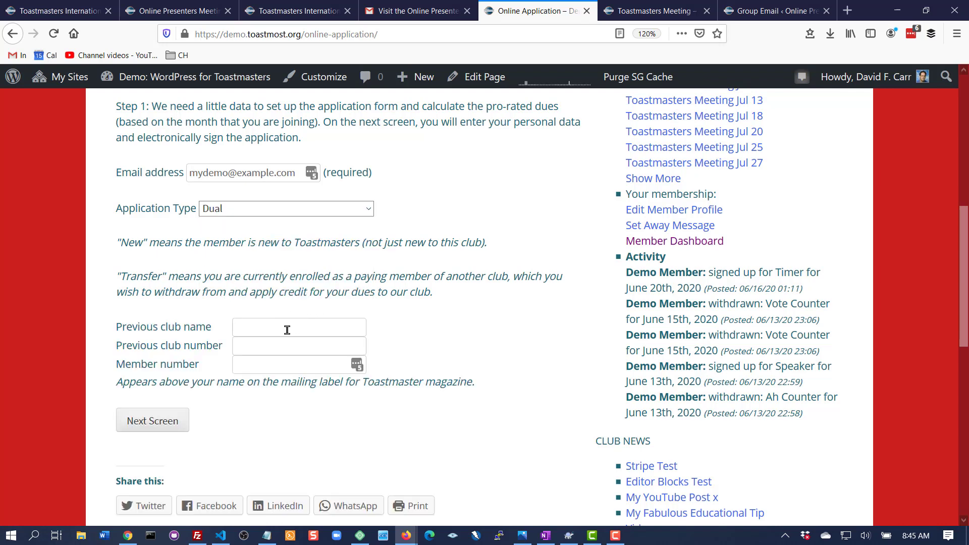
{"action": "type", "text": "Club Aweso"}
{"action": "type", "text": "me"}
{"action": "key", "text": "Tab"}
Continue to the full application form and set the applicant's gender to Male
{"action": "left_click", "coordinate": [152, 422]}
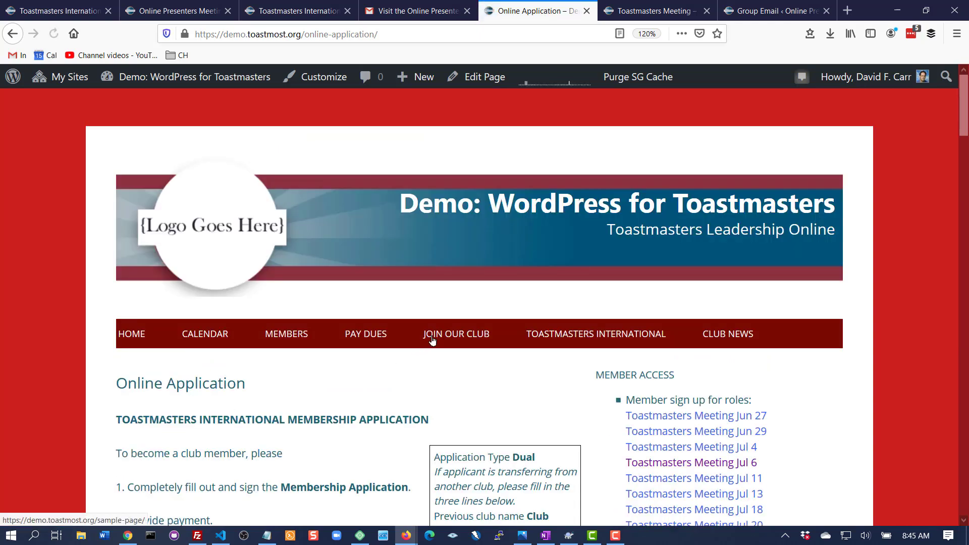
{"action": "scroll", "coordinate": [432, 341], "scroll_direction": "down", "scroll_amount": 5}
{"action": "scroll", "coordinate": [428, 339], "scroll_direction": "down", "scroll_amount": 3}
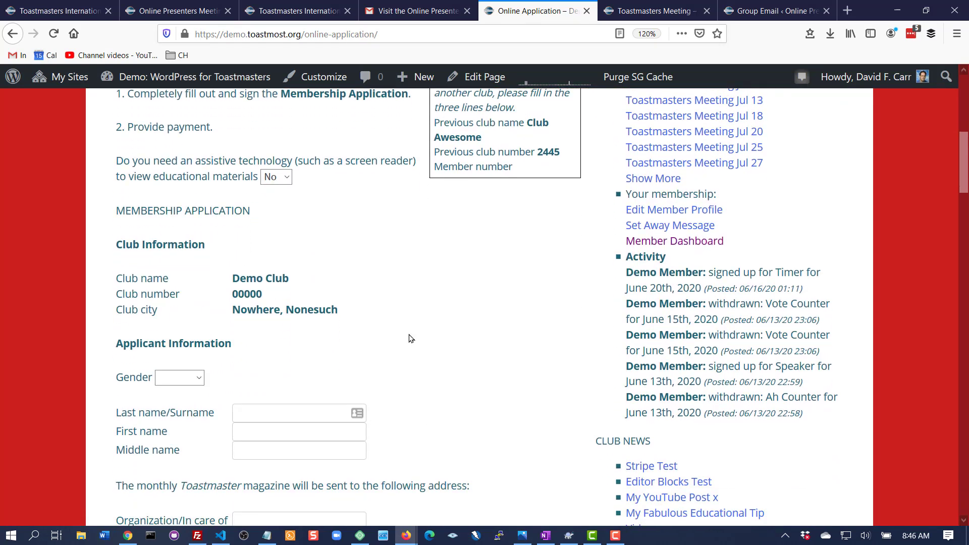
{"action": "scroll", "coordinate": [411, 338], "scroll_direction": "down", "scroll_amount": 1}
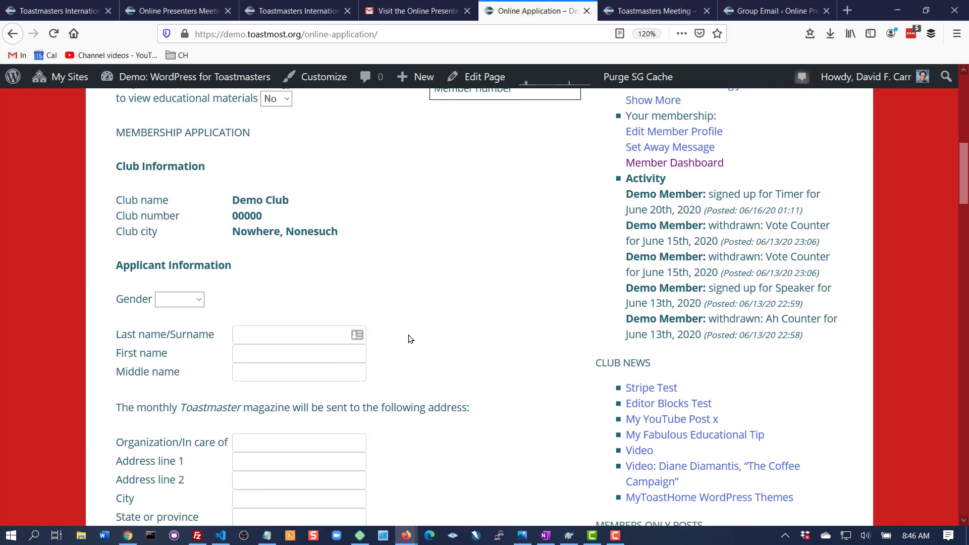
{"action": "scroll", "coordinate": [410, 338], "scroll_direction": "down", "scroll_amount": 2}
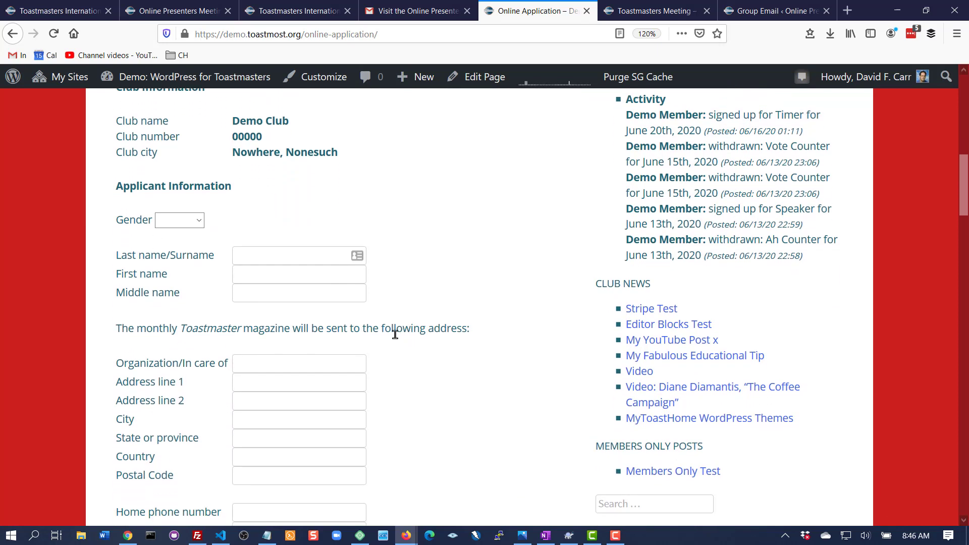
{"action": "left_click", "coordinate": [186, 224]}
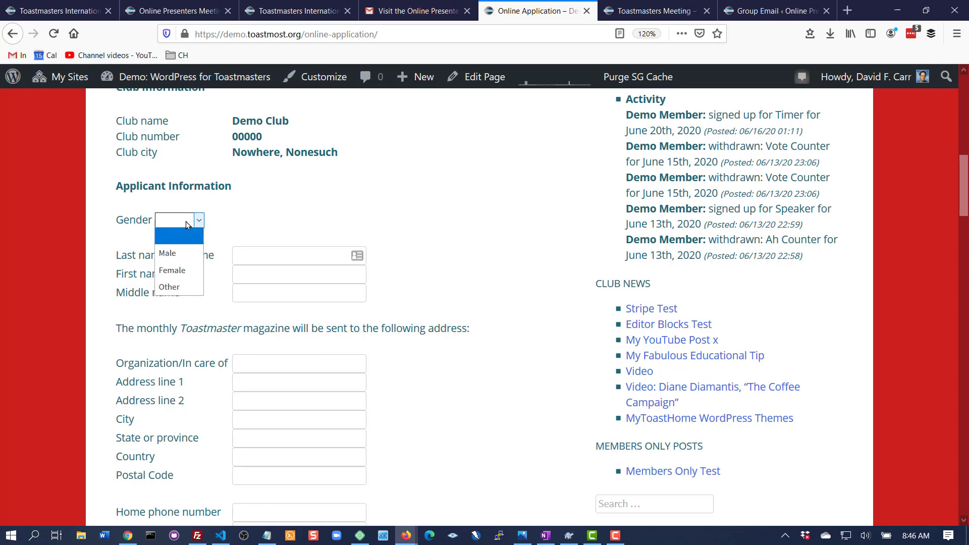
{"action": "left_click", "coordinate": [180, 249]}
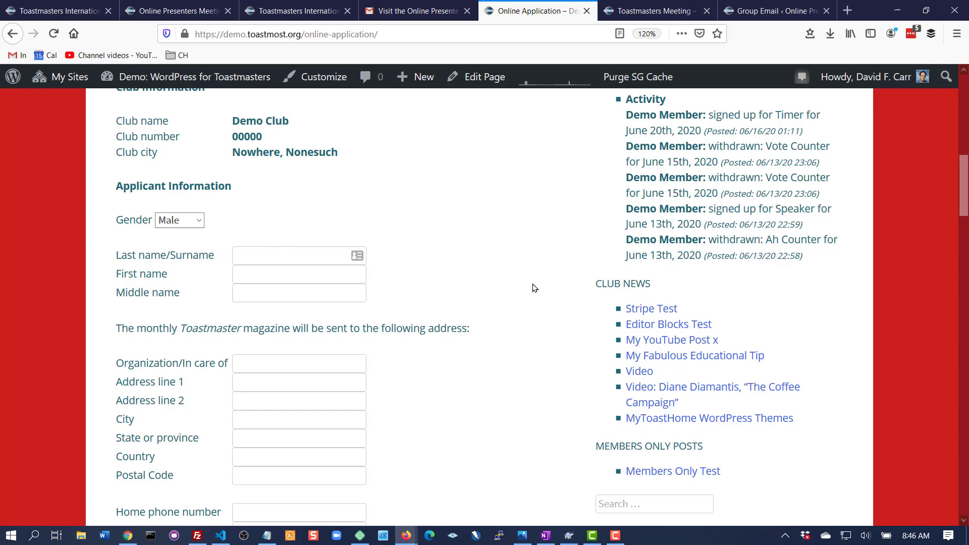
{"action": "scroll", "coordinate": [540, 288], "scroll_direction": "down", "scroll_amount": 5}
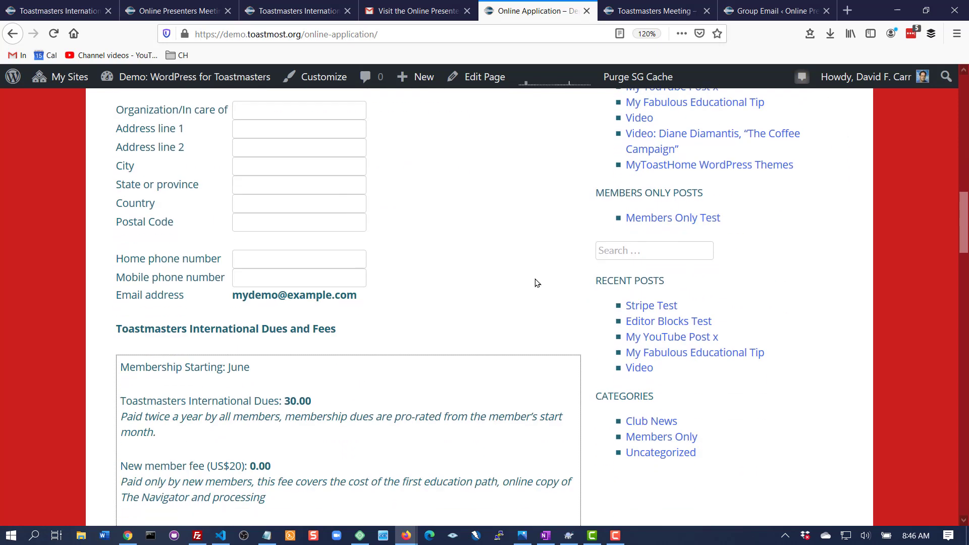
{"action": "scroll", "coordinate": [536, 283], "scroll_direction": "down", "scroll_amount": 1}
{"action": "scroll", "coordinate": [537, 283], "scroll_direction": "down", "scroll_amount": 1}
{"action": "scroll", "coordinate": [536, 282], "scroll_direction": "down", "scroll_amount": 3}
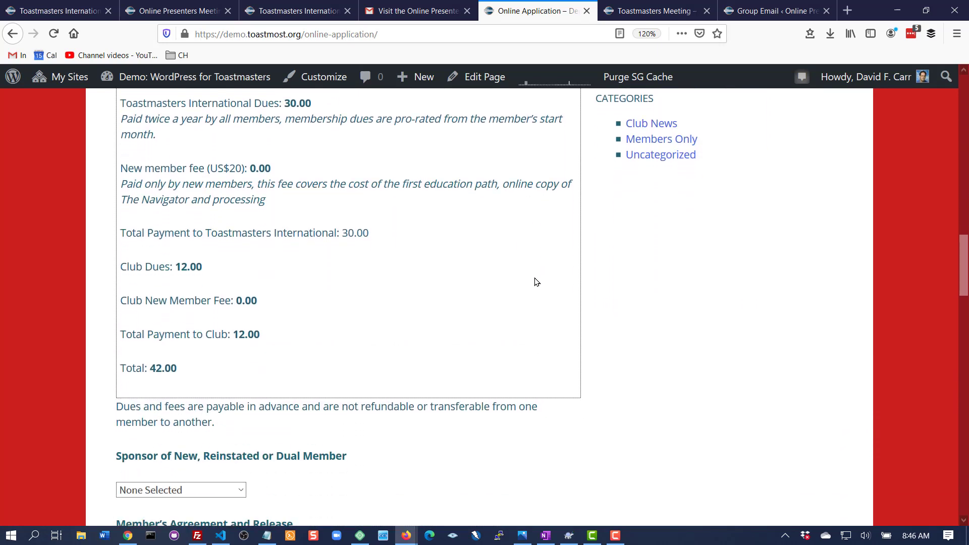
{"action": "scroll", "coordinate": [534, 281], "scroll_direction": "down", "scroll_amount": 2}
{"action": "scroll", "coordinate": [529, 272], "scroll_direction": "up", "scroll_amount": 3}
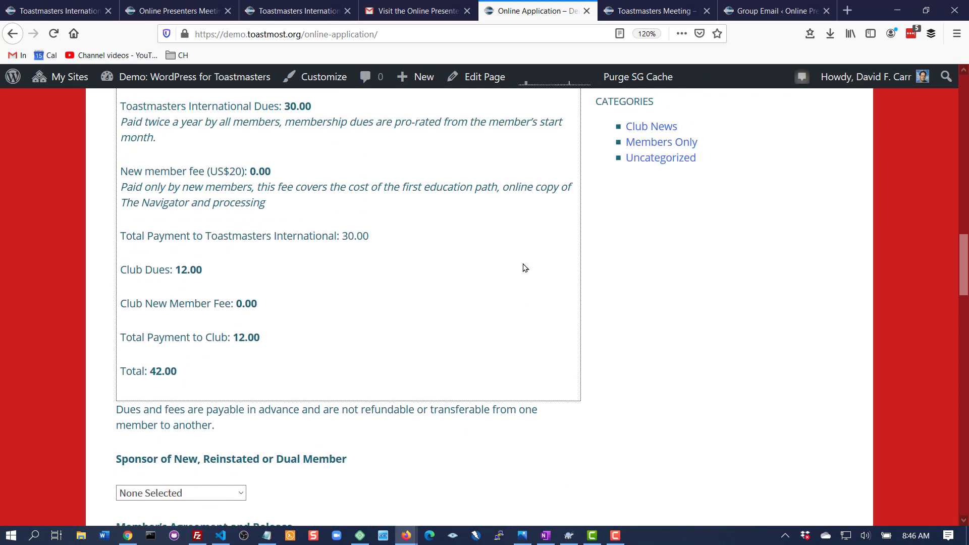
{"action": "scroll", "coordinate": [523, 266], "scroll_direction": "up", "scroll_amount": 1}
{"action": "scroll", "coordinate": [523, 265], "scroll_direction": "down", "scroll_amount": 1}
{"action": "scroll", "coordinate": [522, 266], "scroll_direction": "down", "scroll_amount": 1}
{"action": "scroll", "coordinate": [523, 268], "scroll_direction": "down", "scroll_amount": 2}
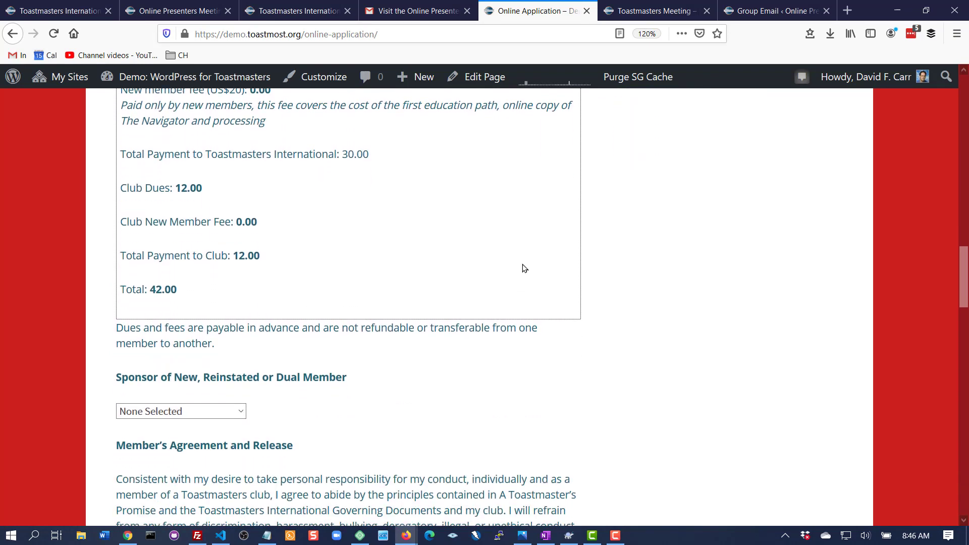
{"action": "scroll", "coordinate": [524, 268], "scroll_direction": "down", "scroll_amount": 3}
{"action": "scroll", "coordinate": [521, 271], "scroll_direction": "down", "scroll_amount": 1}
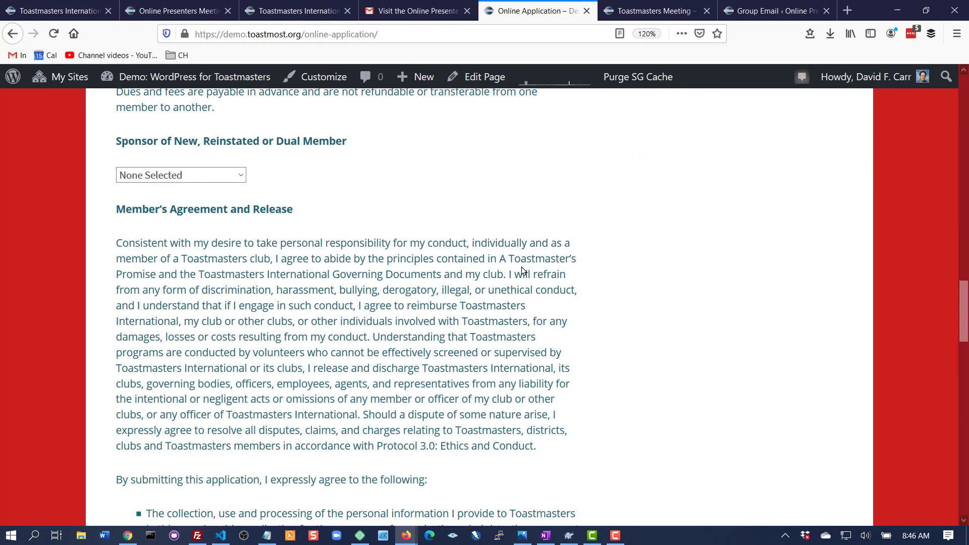
{"action": "scroll", "coordinate": [522, 271], "scroll_direction": "down", "scroll_amount": 3}
{"action": "scroll", "coordinate": [522, 271], "scroll_direction": "down", "scroll_amount": 5}
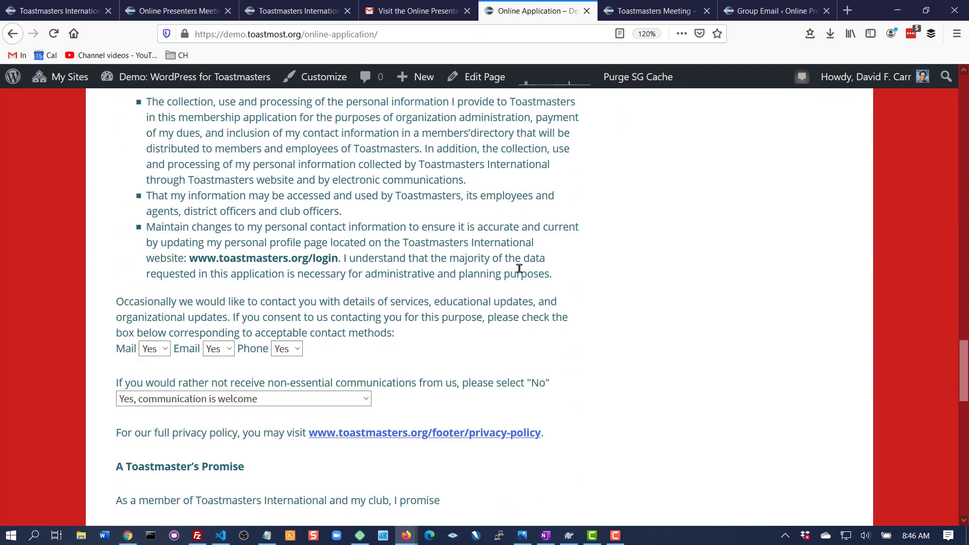
{"action": "scroll", "coordinate": [522, 272], "scroll_direction": "down", "scroll_amount": 6}
{"action": "scroll", "coordinate": [522, 273], "scroll_direction": "down", "scroll_amount": 7}
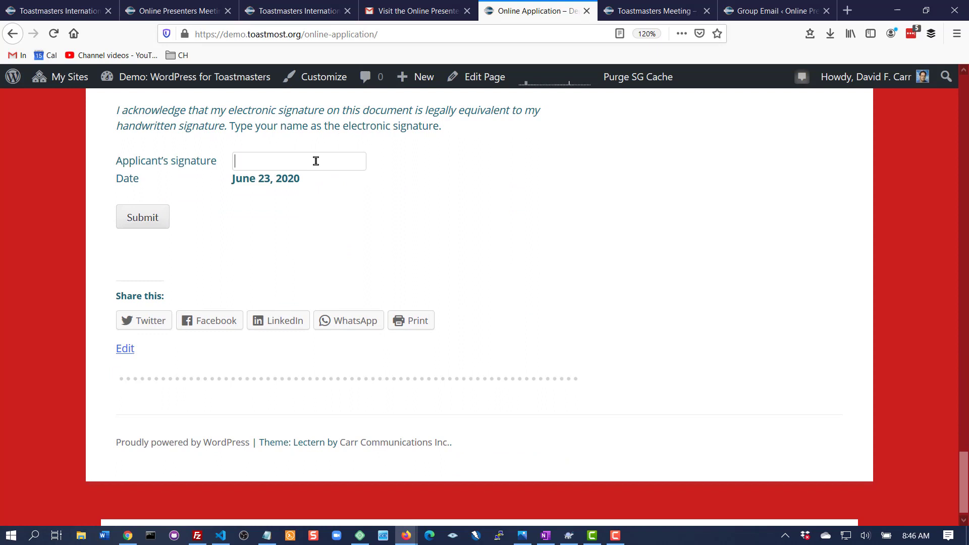
{"action": "left_click", "coordinate": [151, 225]}
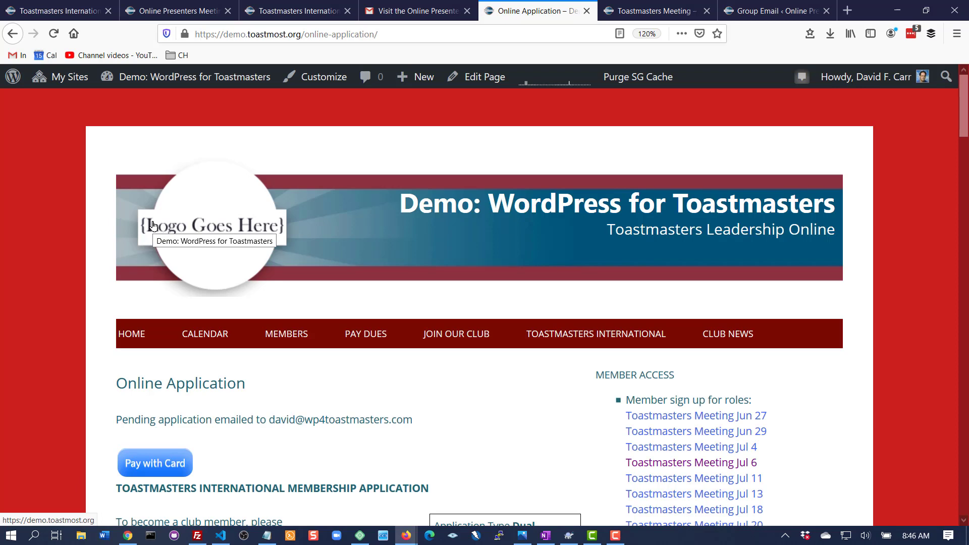
{"action": "scroll", "coordinate": [335, 305], "scroll_direction": "down", "scroll_amount": 3}
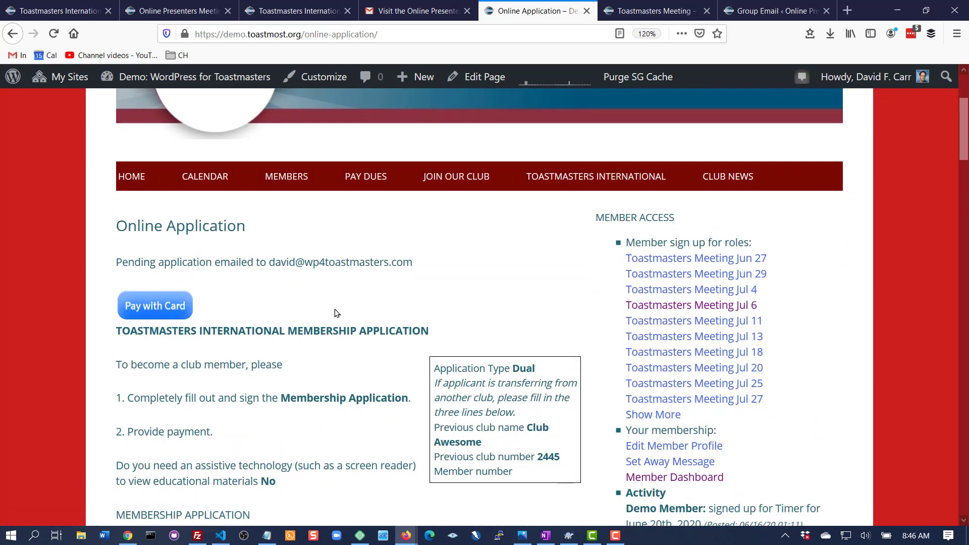
{"action": "scroll", "coordinate": [333, 314], "scroll_direction": "down", "scroll_amount": 2}
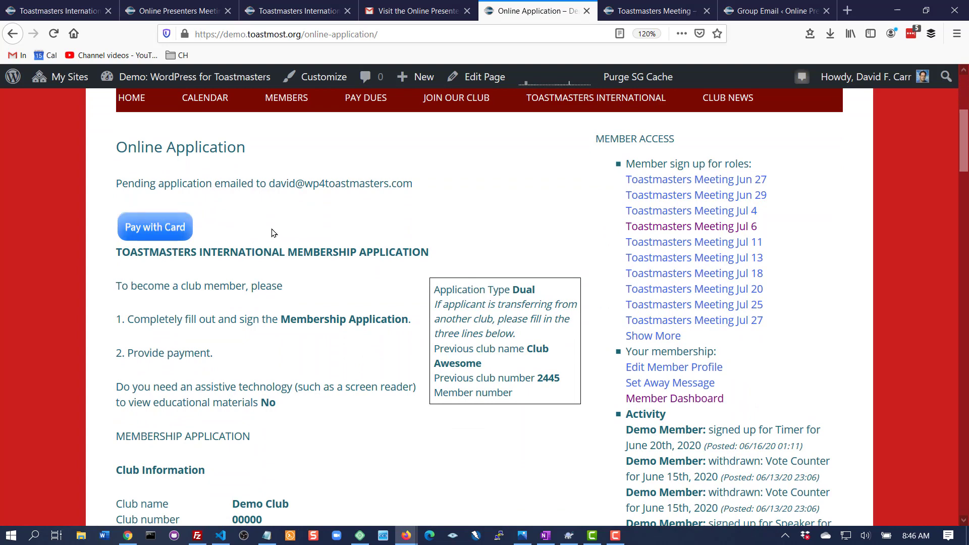
{"action": "left_click", "coordinate": [157, 230]}
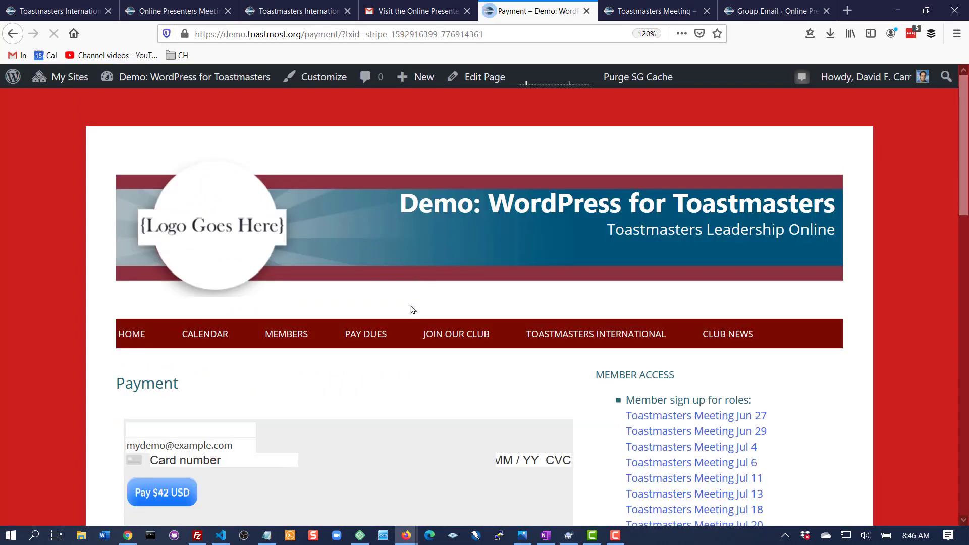
{"action": "scroll", "coordinate": [412, 306], "scroll_direction": "down", "scroll_amount": 3}
{"action": "left_click", "coordinate": [219, 274]}
{"action": "key", "text": "Tab"}
{"action": "key", "text": "Tab"}
{"action": "type", "text": "4111111111111111112333333333"}
{"action": "left_click", "coordinate": [170, 344]}
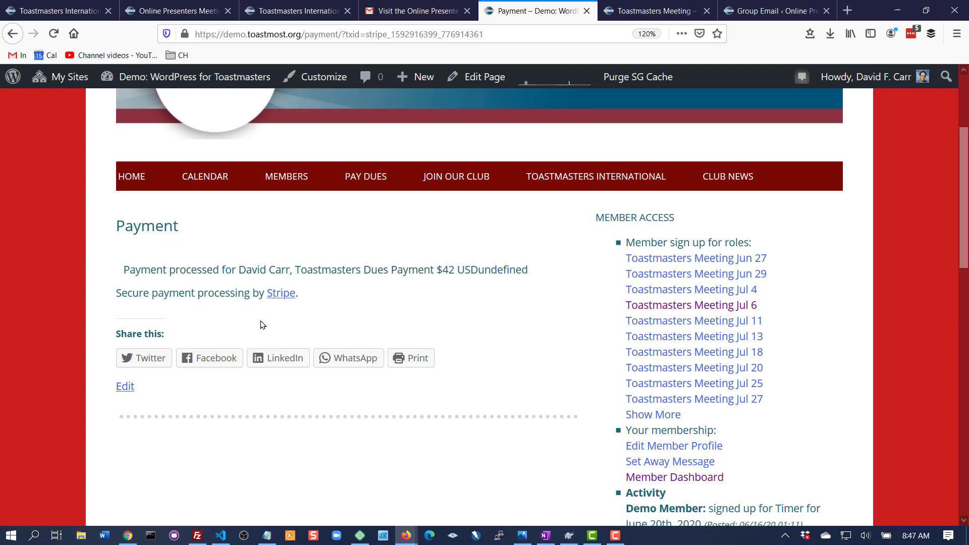
For the July 4 Speaker role, choose Effective Coaching Level 3 and the Active Listening project
{"action": "key", "text": "ctrl+Tab"}
{"action": "scroll", "coordinate": [0, 272], "scroll_direction": "down", "scroll_amount": 5}
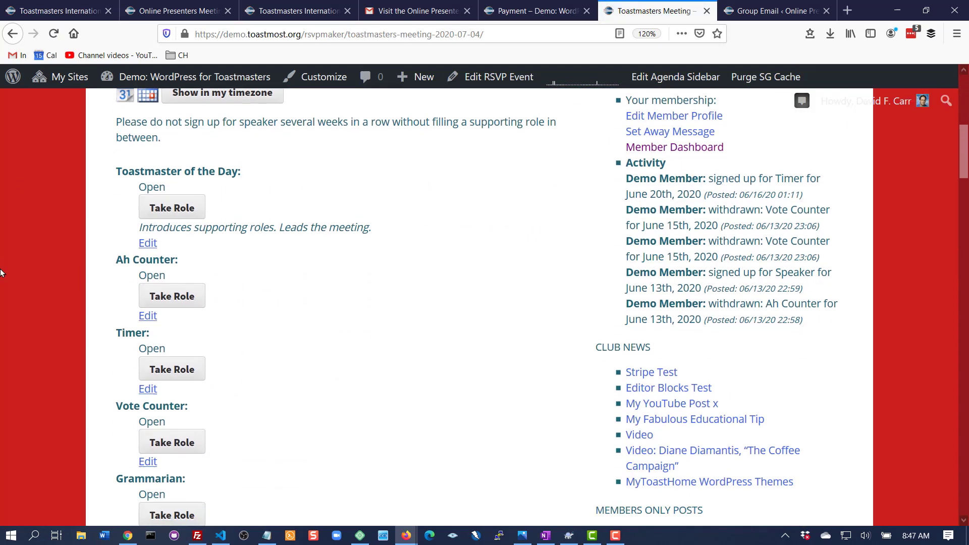
{"action": "scroll", "coordinate": [0, 272], "scroll_direction": "down", "scroll_amount": 5}
{"action": "scroll", "coordinate": [0, 272], "scroll_direction": "down", "scroll_amount": 5}
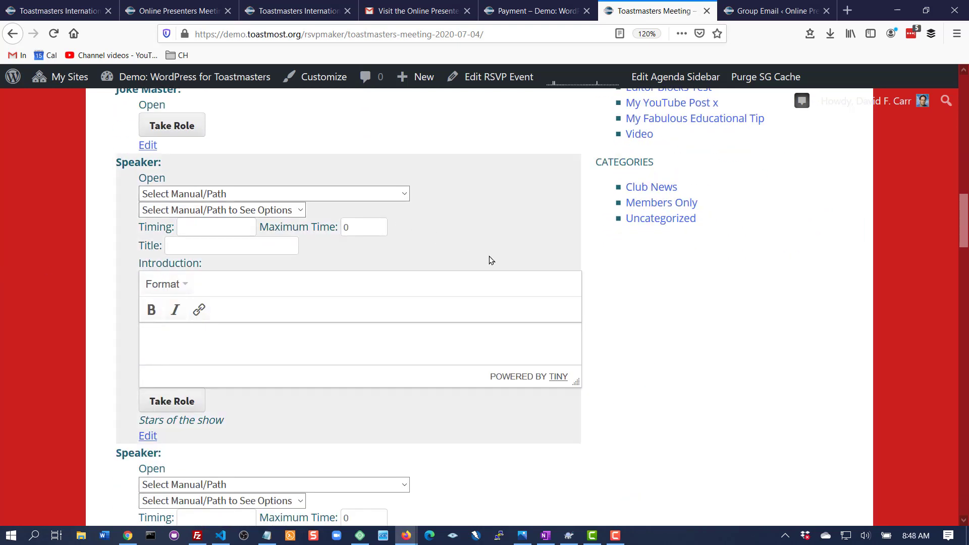
{"action": "left_click", "coordinate": [299, 197]}
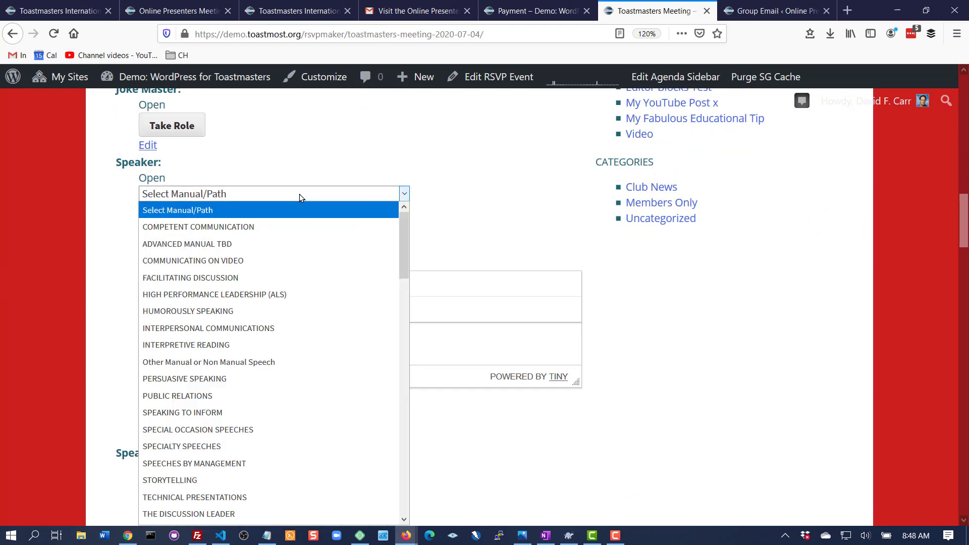
{"action": "scroll", "coordinate": [259, 346], "scroll_direction": "down", "scroll_amount": 5}
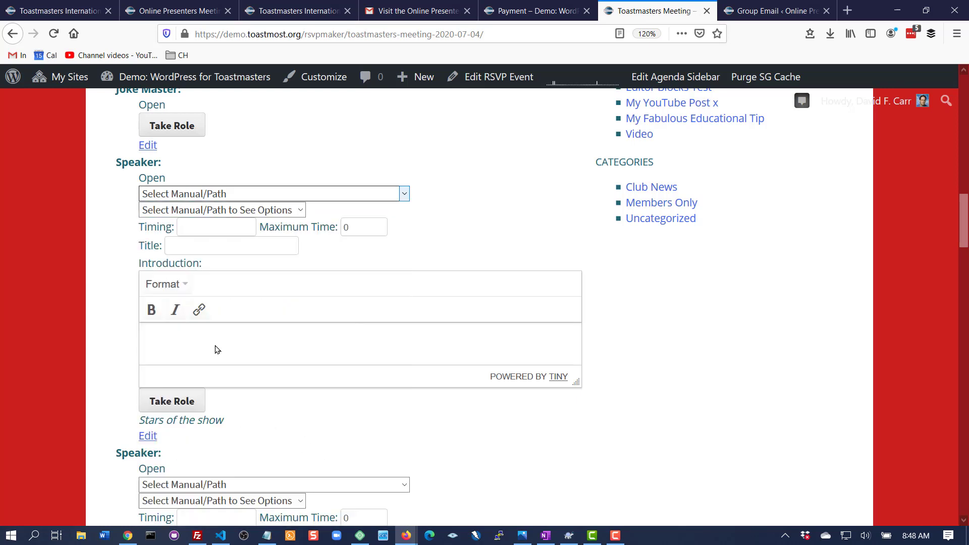
{"action": "left_click", "coordinate": [242, 342]}
{"action": "left_click", "coordinate": [232, 210]}
{"action": "left_click", "coordinate": [222, 277]}
Enter title 'What's that, again?' and intro 'The power of repetition.', then take the role
{"action": "left_click", "coordinate": [210, 245]}
{"action": "type", "text": "What's that, again?"}
{"action": "key", "text": "Tab"}
{"action": "type", "text": "The power of repetition."}
{"action": "left_click", "coordinate": [173, 403]}
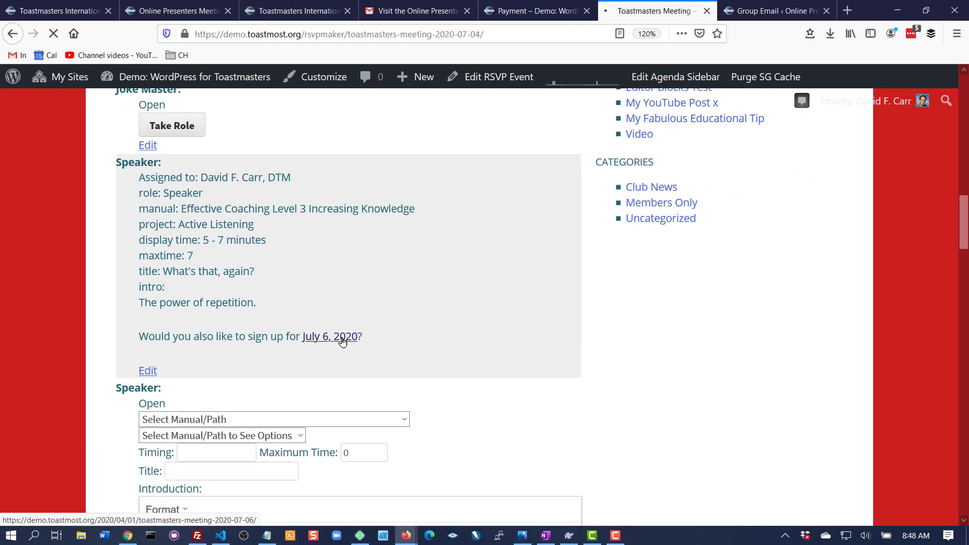
Open the July 6, 2020 meeting and the second speaker's evaluation form in a new tab
{"action": "left_click", "coordinate": [341, 339]}
{"action": "scroll", "coordinate": [73, 367], "scroll_direction": "down", "scroll_amount": 5}
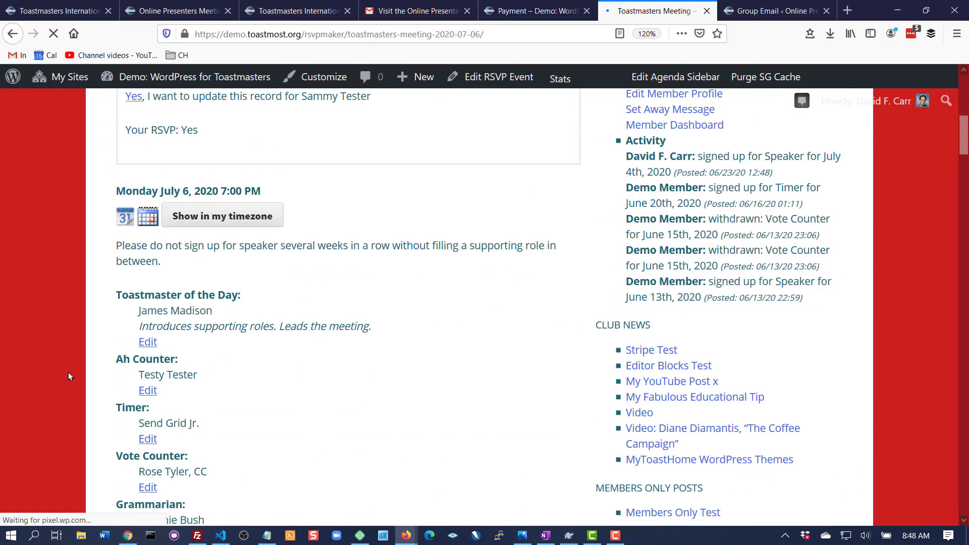
{"action": "scroll", "coordinate": [74, 372], "scroll_direction": "down", "scroll_amount": 5}
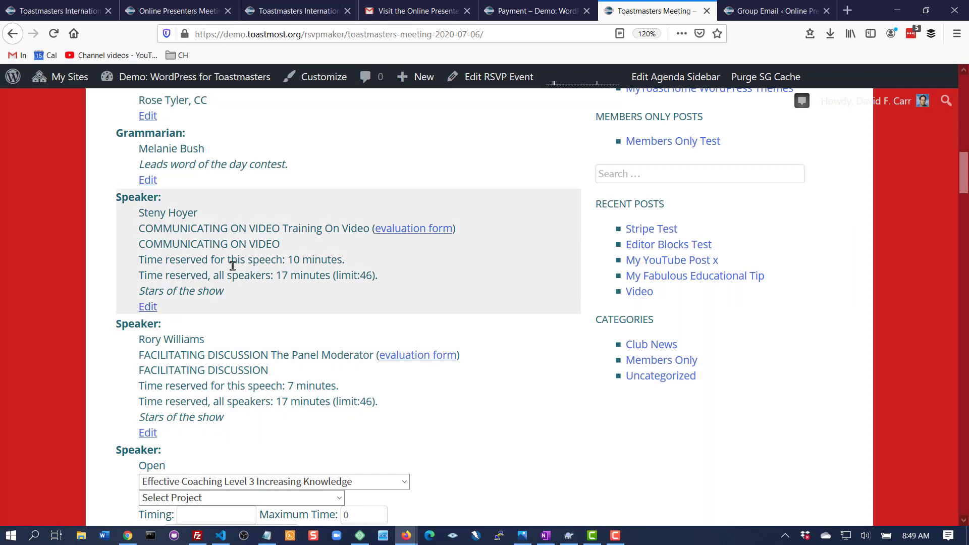
{"action": "scroll", "coordinate": [117, 398], "scroll_direction": "down", "scroll_amount": 3}
{"action": "scroll", "coordinate": [116, 398], "scroll_direction": "down", "scroll_amount": 1}
{"action": "scroll", "coordinate": [115, 398], "scroll_direction": "up", "scroll_amount": 2}
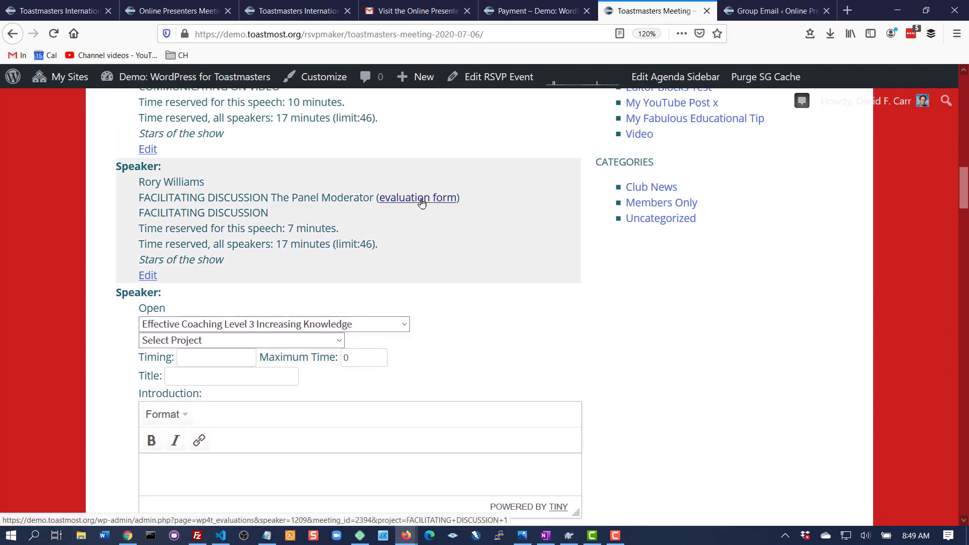
{"action": "left_click", "coordinate": [419, 200]}
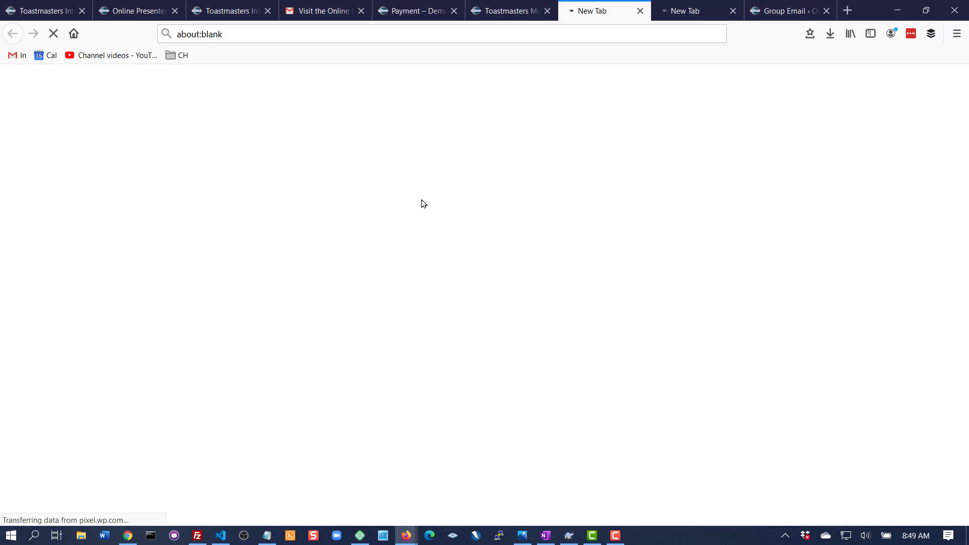
{"action": "key", "text": "ctrl+shift+Tab"}
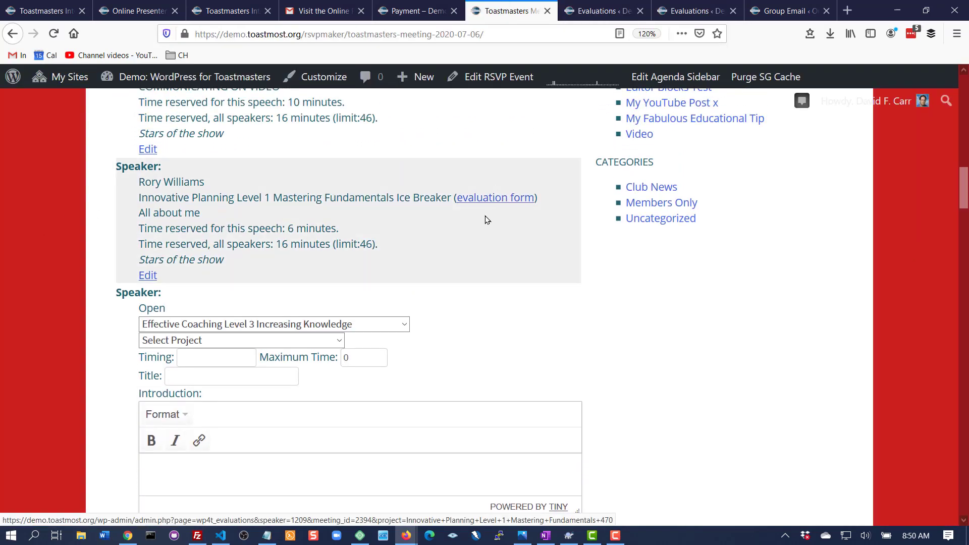
{"action": "left_click", "coordinate": [507, 198]}
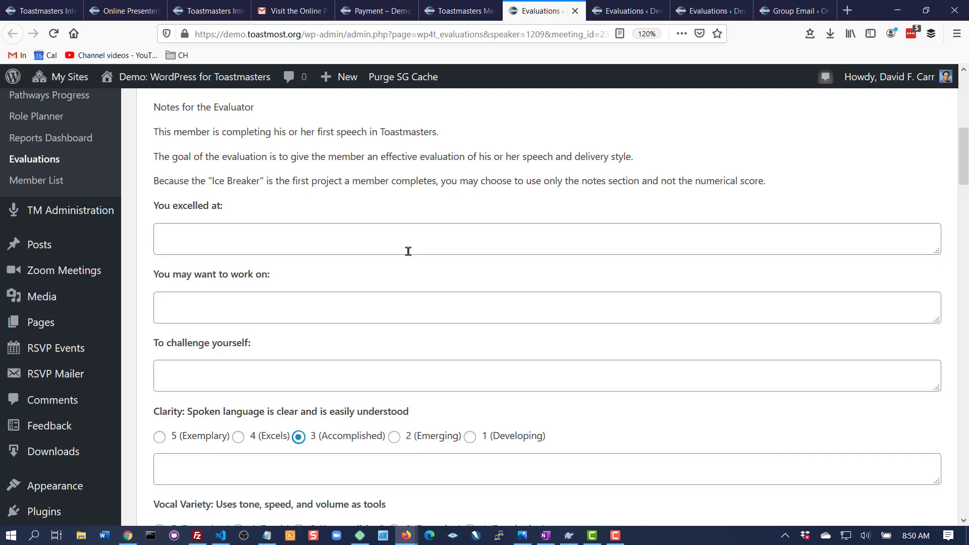
{"action": "left_click", "coordinate": [373, 244]}
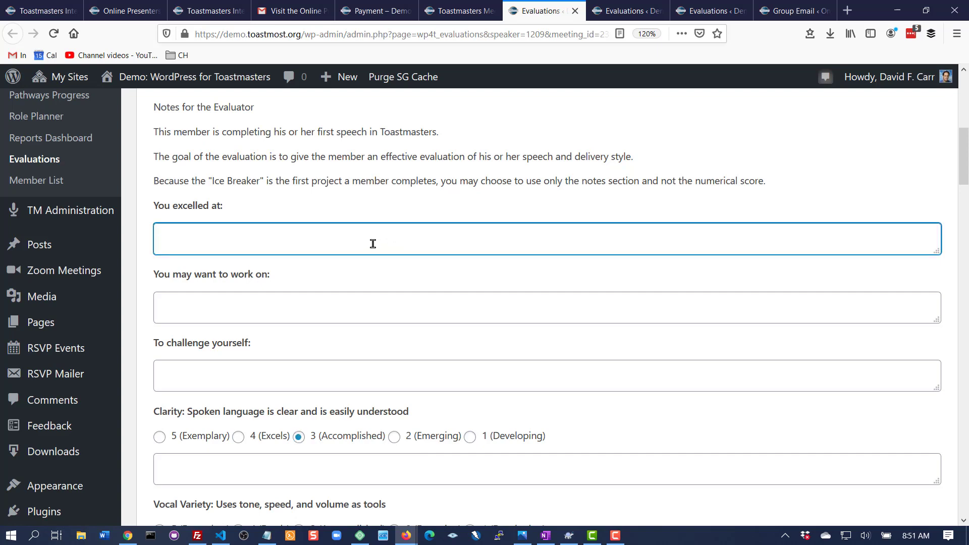
{"action": "type", "text": "Talking about yourself"}
{"action": "key", "text": "Tab"}
{"action": "type", "text": "Connecting with your audience"}
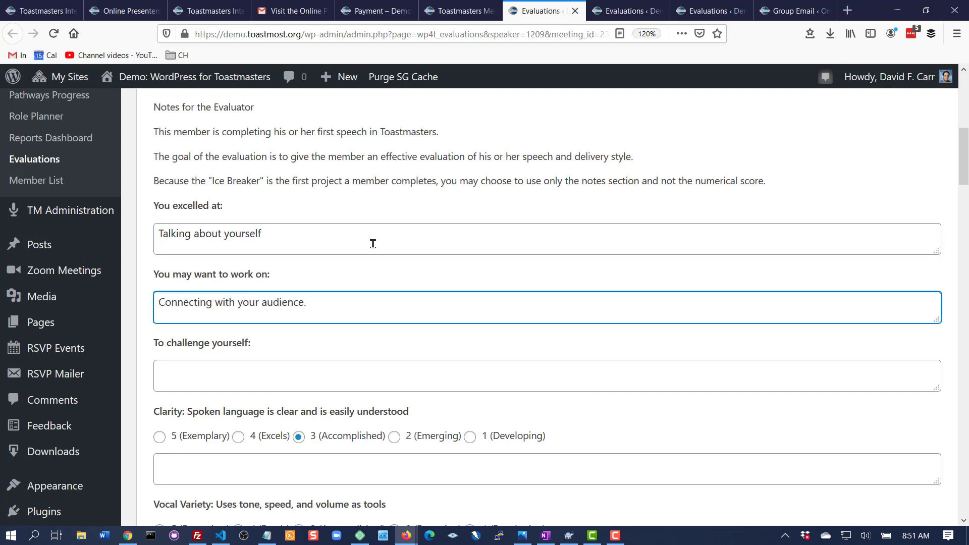
{"action": "key", "text": "Tab"}
{"action": "type", "text": "Pay attention to other people"}
Rate Vocal Variety 5 with comment 'This was really faboulous' and Eye Contact 4
{"action": "scroll", "coordinate": [475, 409], "scroll_direction": "down", "scroll_amount": 5}
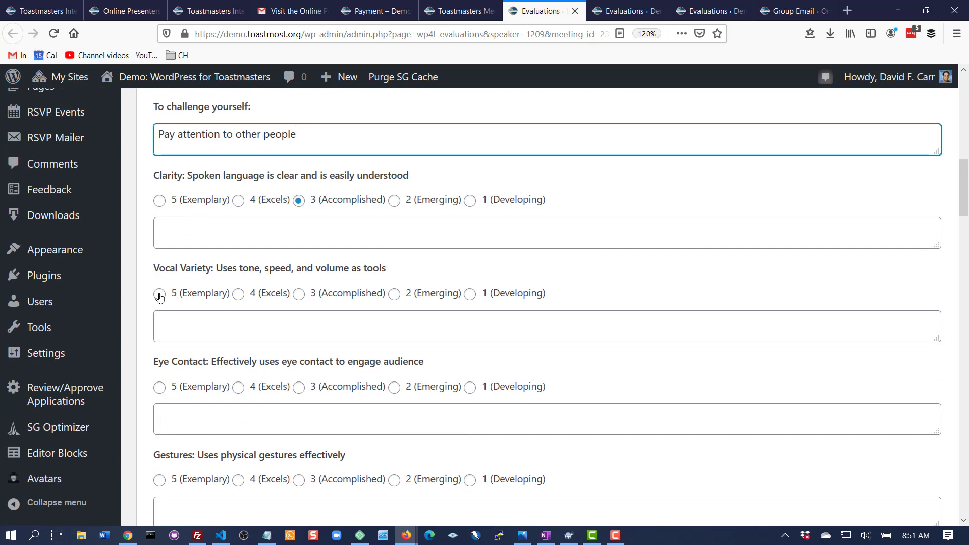
{"action": "left_click", "coordinate": [160, 294]}
{"action": "left_click", "coordinate": [212, 326]}
{"action": "type", "text": "This was really faboulous"}
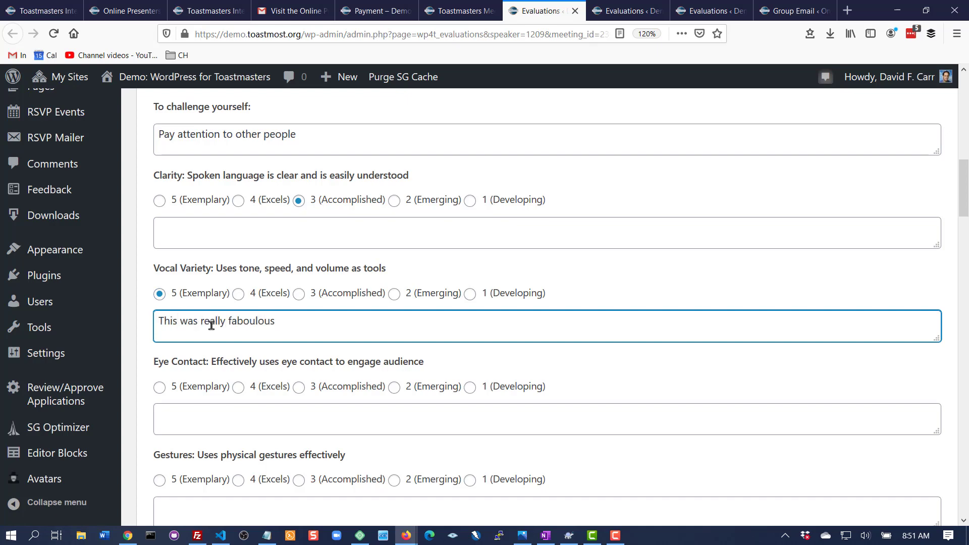
{"action": "left_click", "coordinate": [220, 426]}
{"action": "left_click", "coordinate": [238, 388]}
Rate Gestures 4, Audience Awareness 4, Comfort Level 5 and Interest 5
{"action": "scroll", "coordinate": [271, 399], "scroll_direction": "down", "scroll_amount": 4}
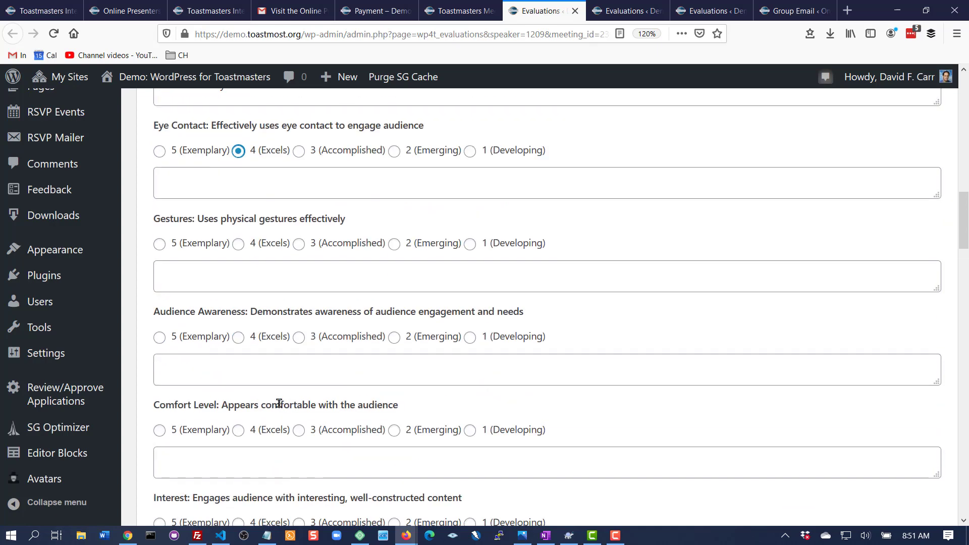
{"action": "left_click", "coordinate": [238, 244]}
{"action": "left_click", "coordinate": [275, 277]}
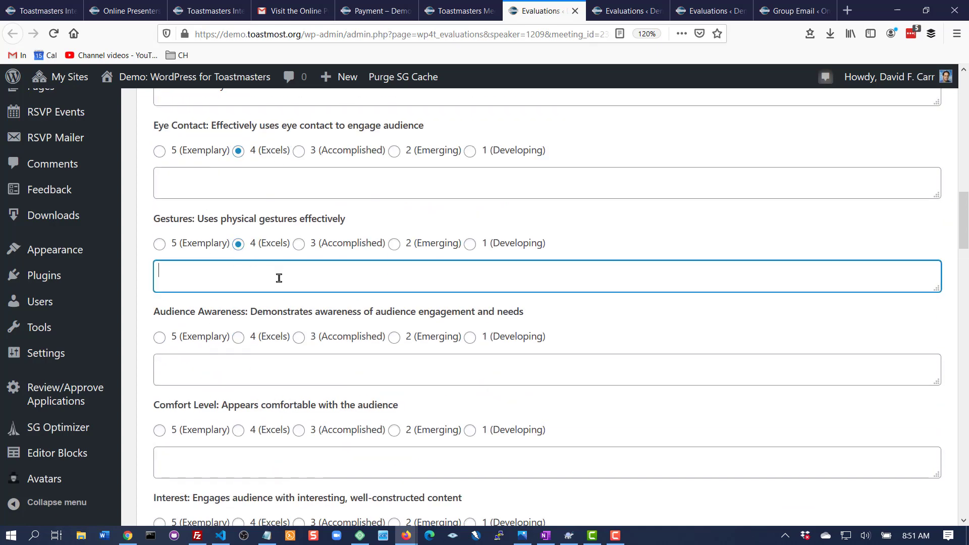
{"action": "left_click", "coordinate": [238, 337]}
{"action": "scroll", "coordinate": [222, 398], "scroll_direction": "down", "scroll_amount": 1}
{"action": "scroll", "coordinate": [223, 398], "scroll_direction": "down", "scroll_amount": 2}
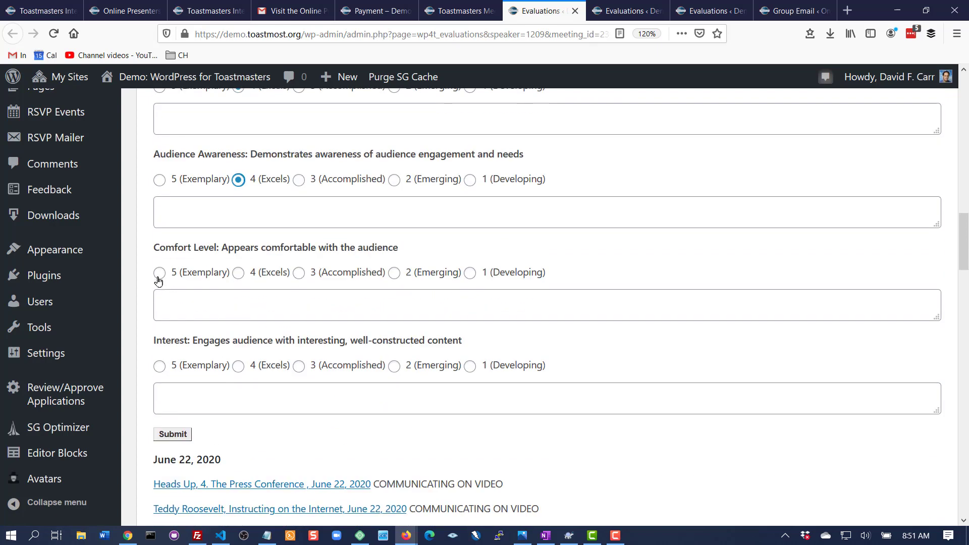
{"action": "left_click", "coordinate": [159, 273]}
{"action": "left_click", "coordinate": [159, 366]}
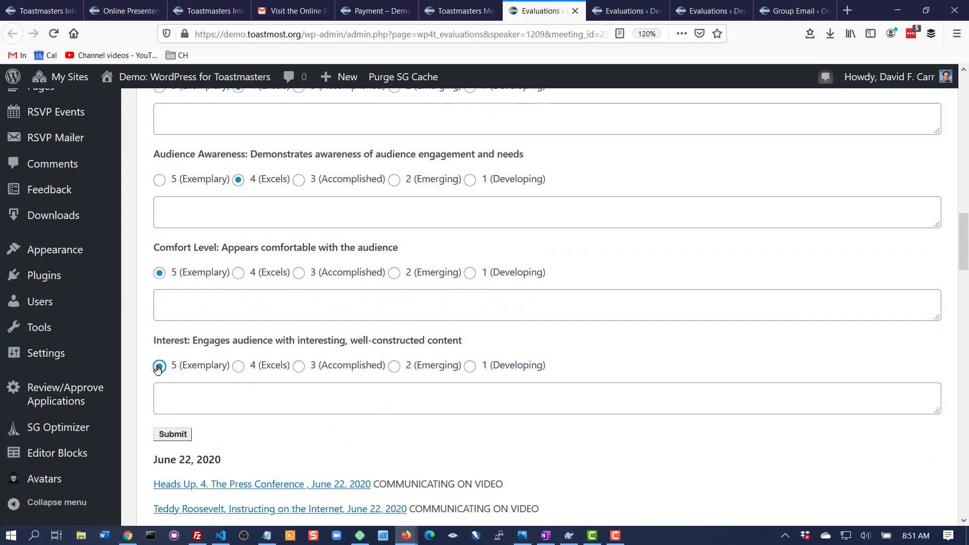
Submit the Ice Breaker evaluation and scroll through the Evaluations of My Speeches list
{"action": "left_click", "coordinate": [171, 437]}
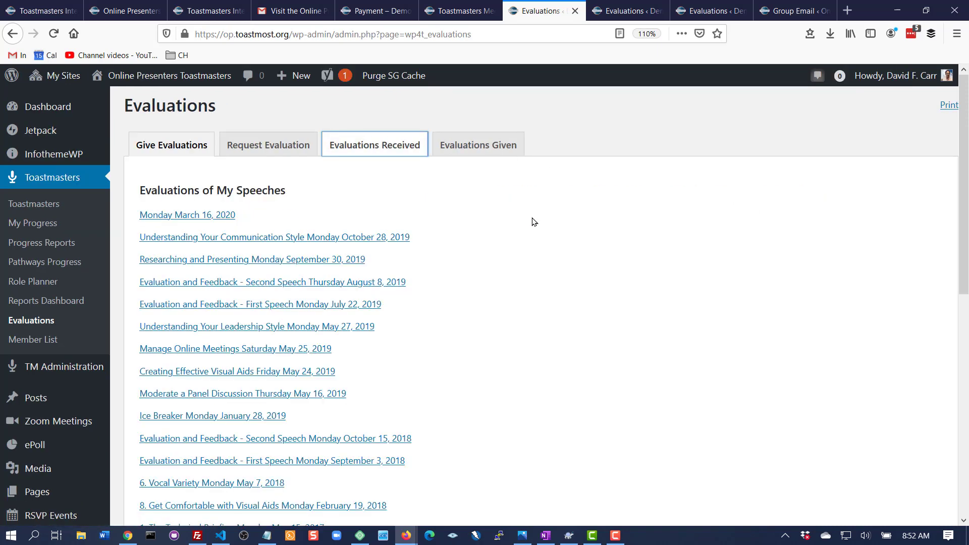
{"action": "scroll", "coordinate": [501, 271], "scroll_direction": "down", "scroll_amount": 3}
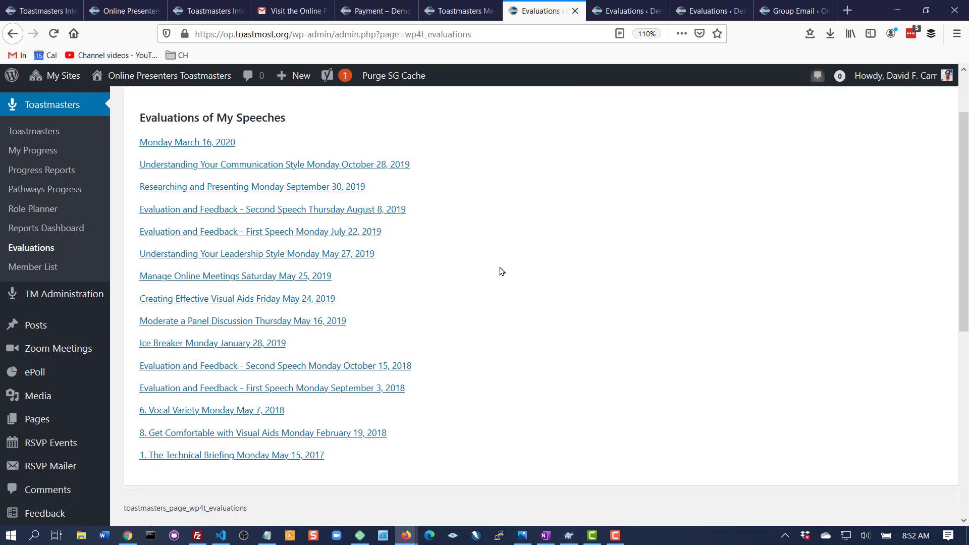
{"action": "scroll", "coordinate": [503, 376], "scroll_direction": "up", "scroll_amount": 3}
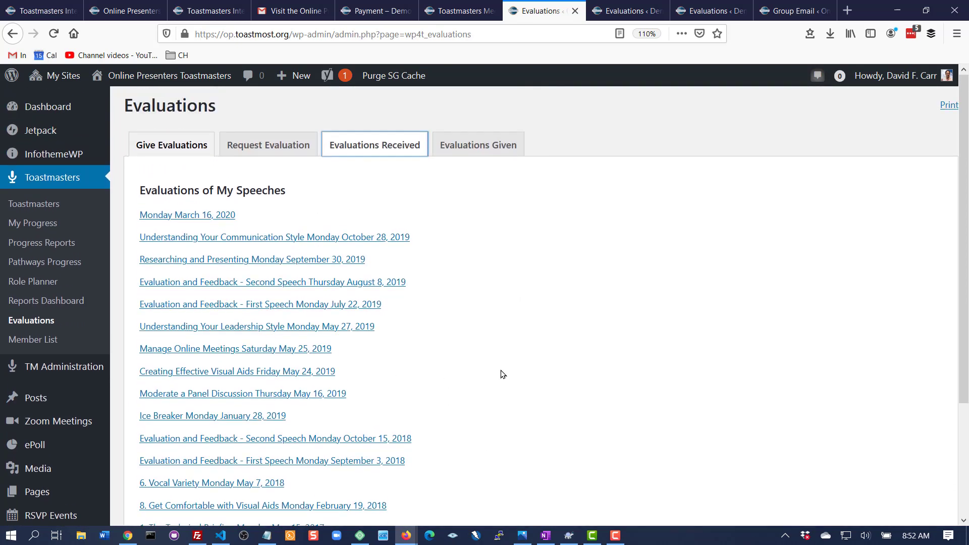
Send the June 29 agenda email to all members and open it in Gmail
{"action": "left_click", "coordinate": [233, 239]}
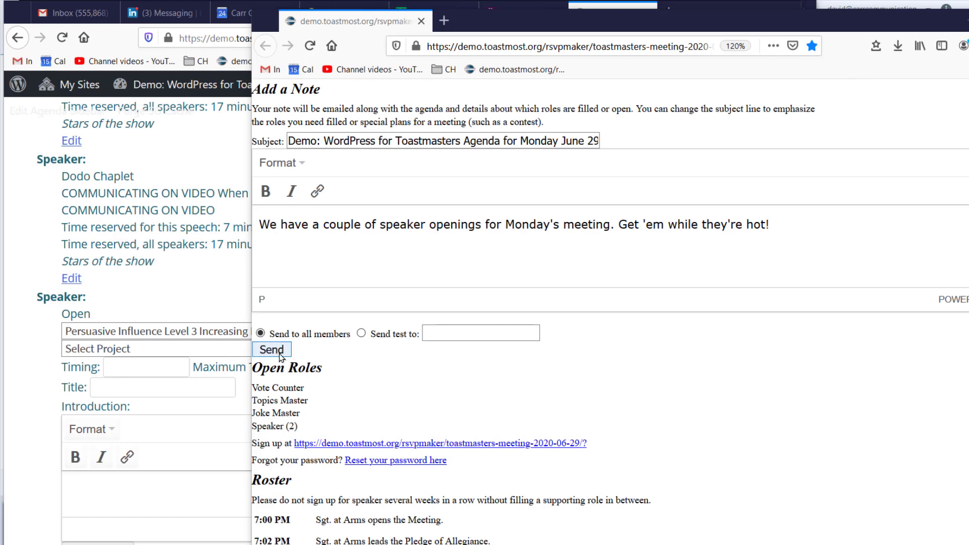
{"action": "left_click", "coordinate": [279, 353]}
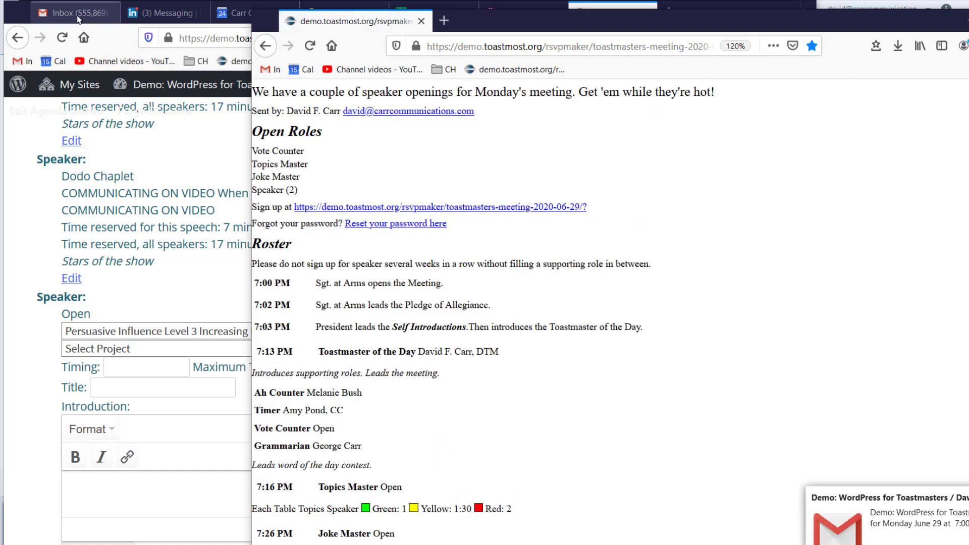
{"action": "left_click", "coordinate": [74, 9]}
{"action": "left_click", "coordinate": [637, 180]}
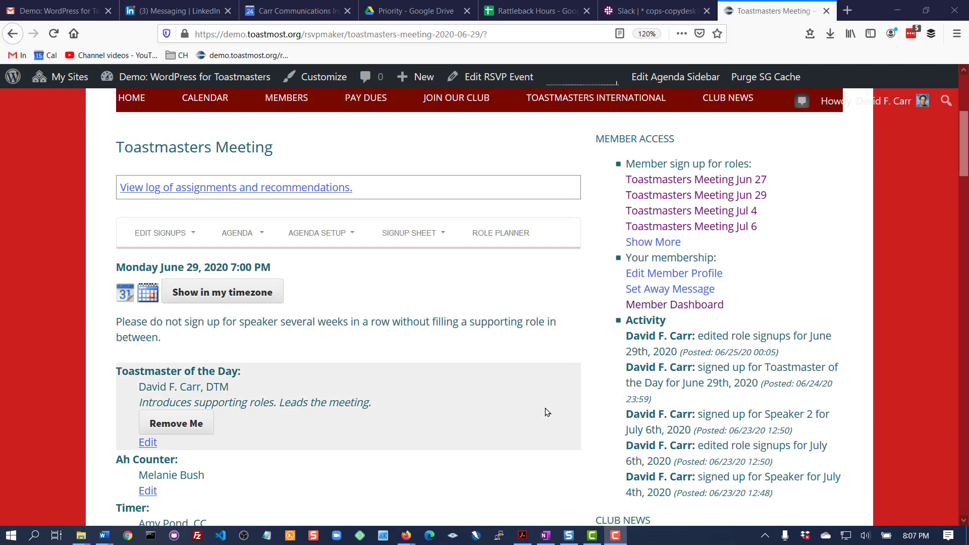
Show the printable June 29 meeting agenda via the AGENDA dropdown
{"action": "scroll", "coordinate": [547, 412], "scroll_direction": "down", "scroll_amount": 3}
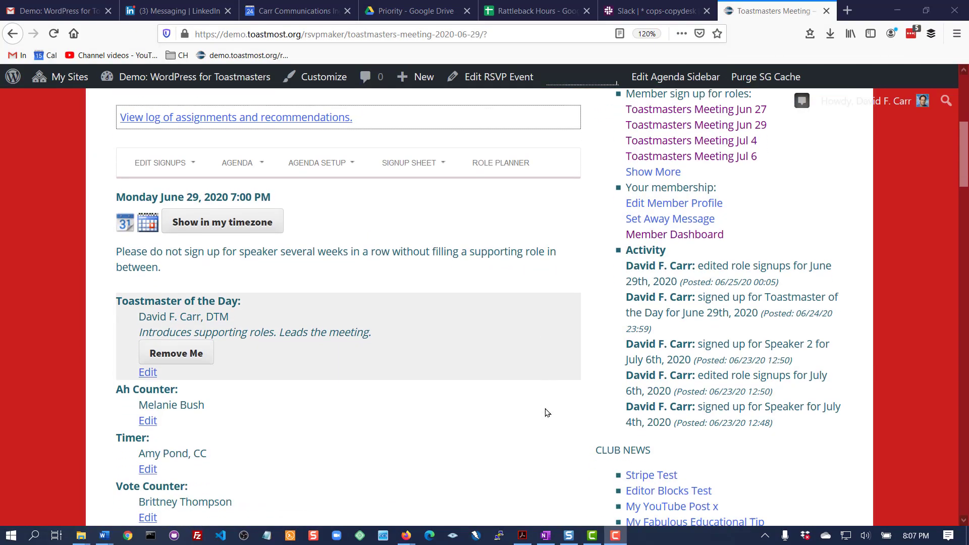
{"action": "left_click", "coordinate": [256, 232]}
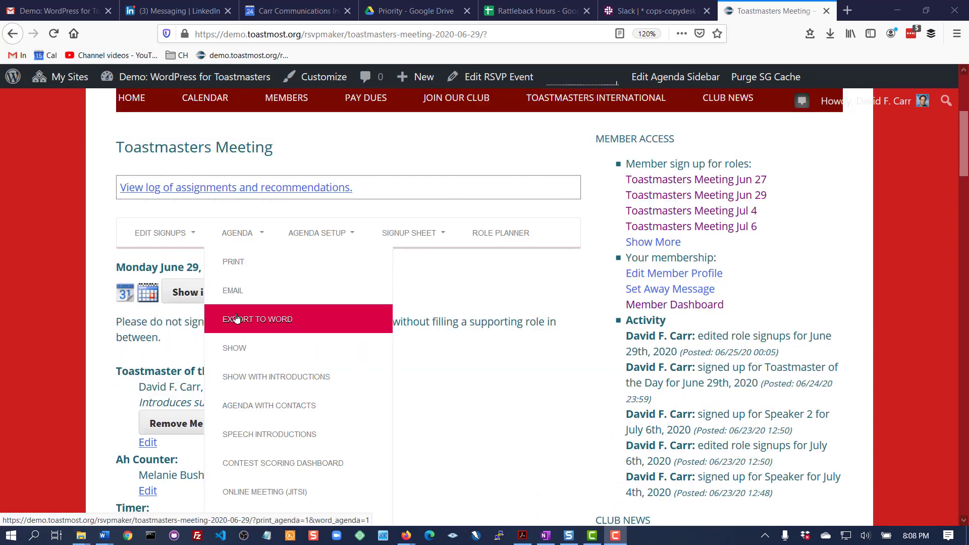
{"action": "left_click", "coordinate": [237, 346]}
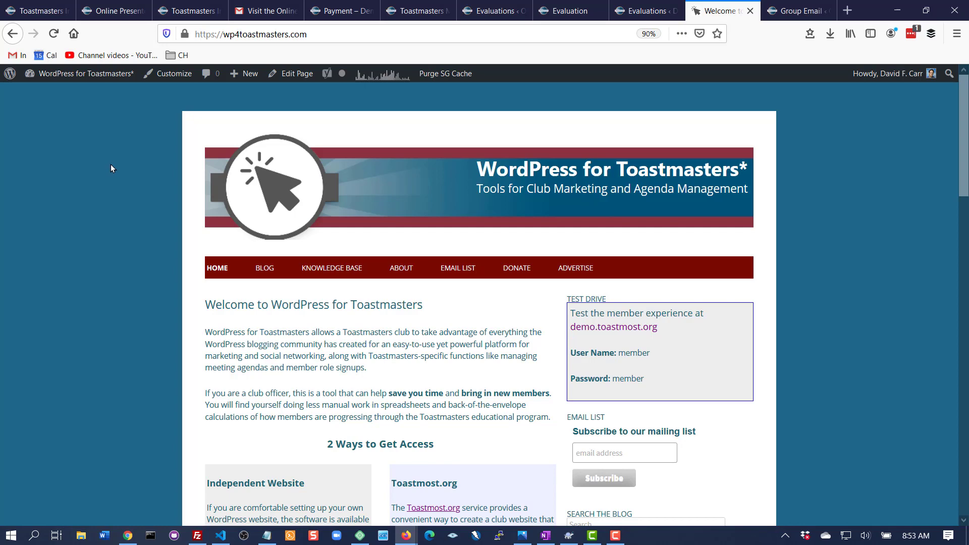
Follow the Toastmost.org link and scroll down to the NAME OF CLUB form
{"action": "scroll", "coordinate": [1, 195], "scroll_direction": "down", "scroll_amount": 1}
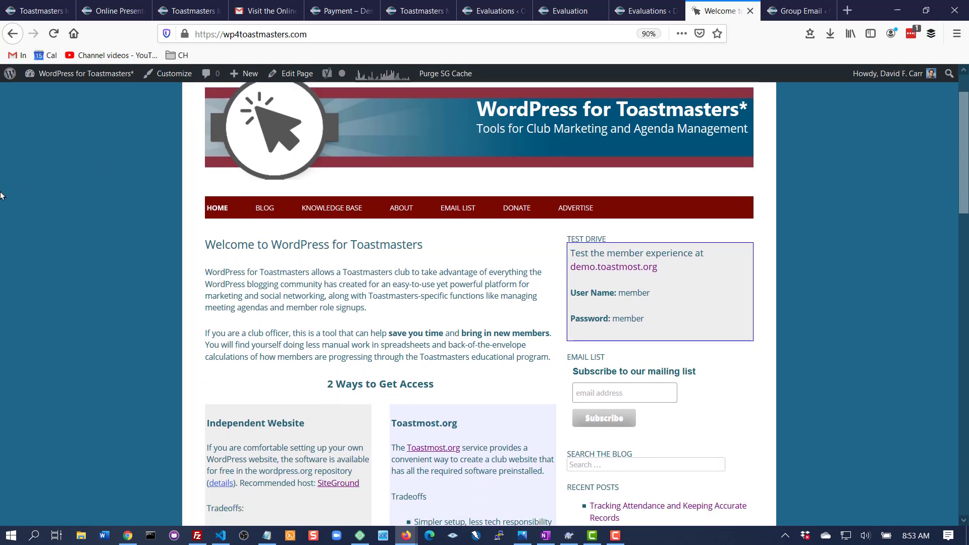
{"action": "scroll", "coordinate": [1, 196], "scroll_direction": "down", "scroll_amount": 1}
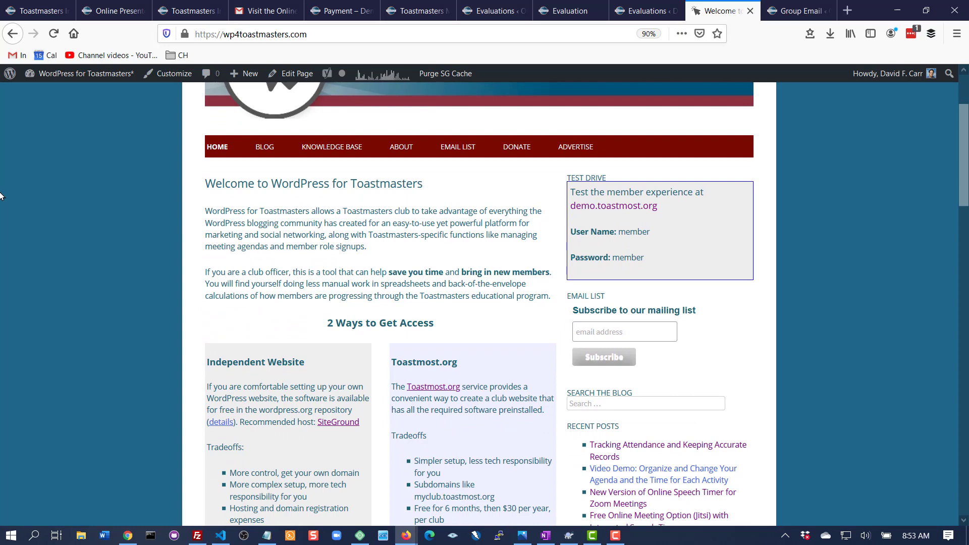
{"action": "left_click", "coordinate": [428, 387]}
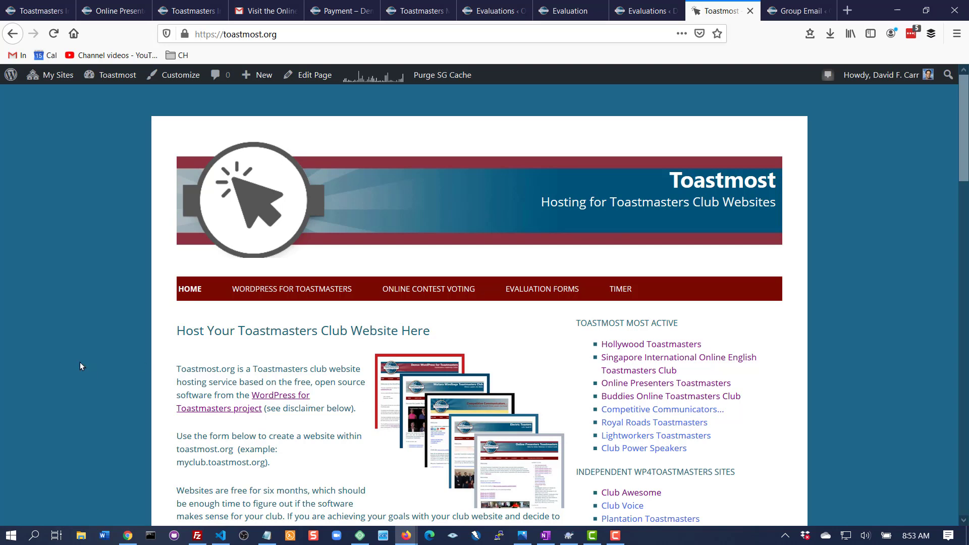
{"action": "scroll", "coordinate": [71, 361], "scroll_direction": "down", "scroll_amount": 2}
{"action": "scroll", "coordinate": [71, 360], "scroll_direction": "down", "scroll_amount": 5}
{"action": "scroll", "coordinate": [72, 361], "scroll_direction": "down", "scroll_amount": 5}
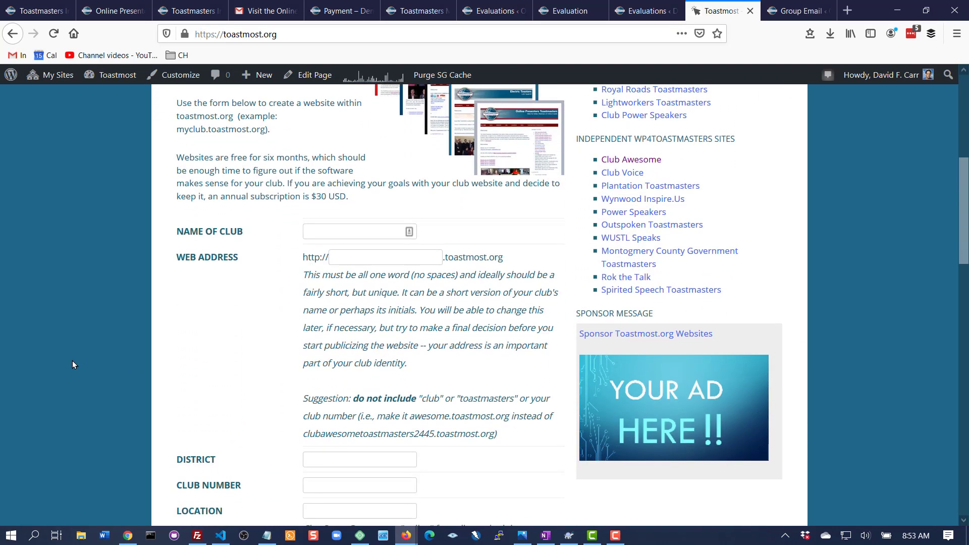